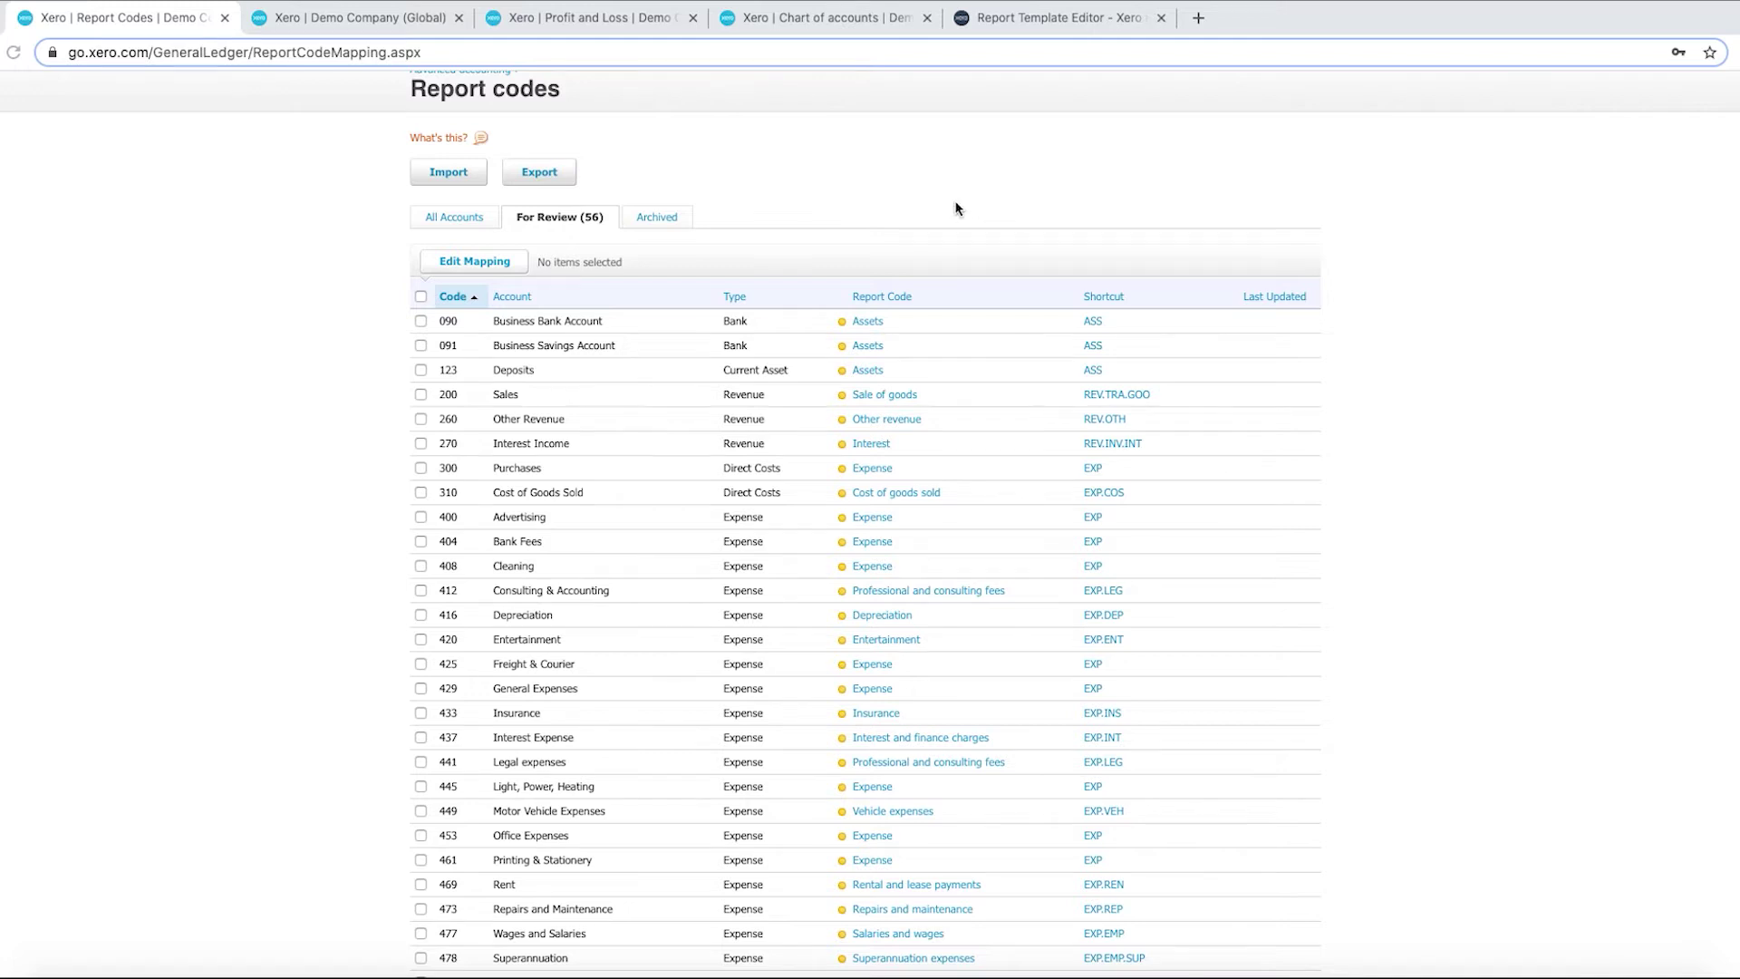
- Scroll to the top of the For Review list, where Purchases (300) still maps to Expense
{"action": "scroll", "coordinate": [959, 210], "scroll_direction": "up", "scroll_amount": 2}
- Open the Monthly Management Report template and select its Accounting Report Commentary section
{"action": "left_click", "coordinate": [1029, 23]}
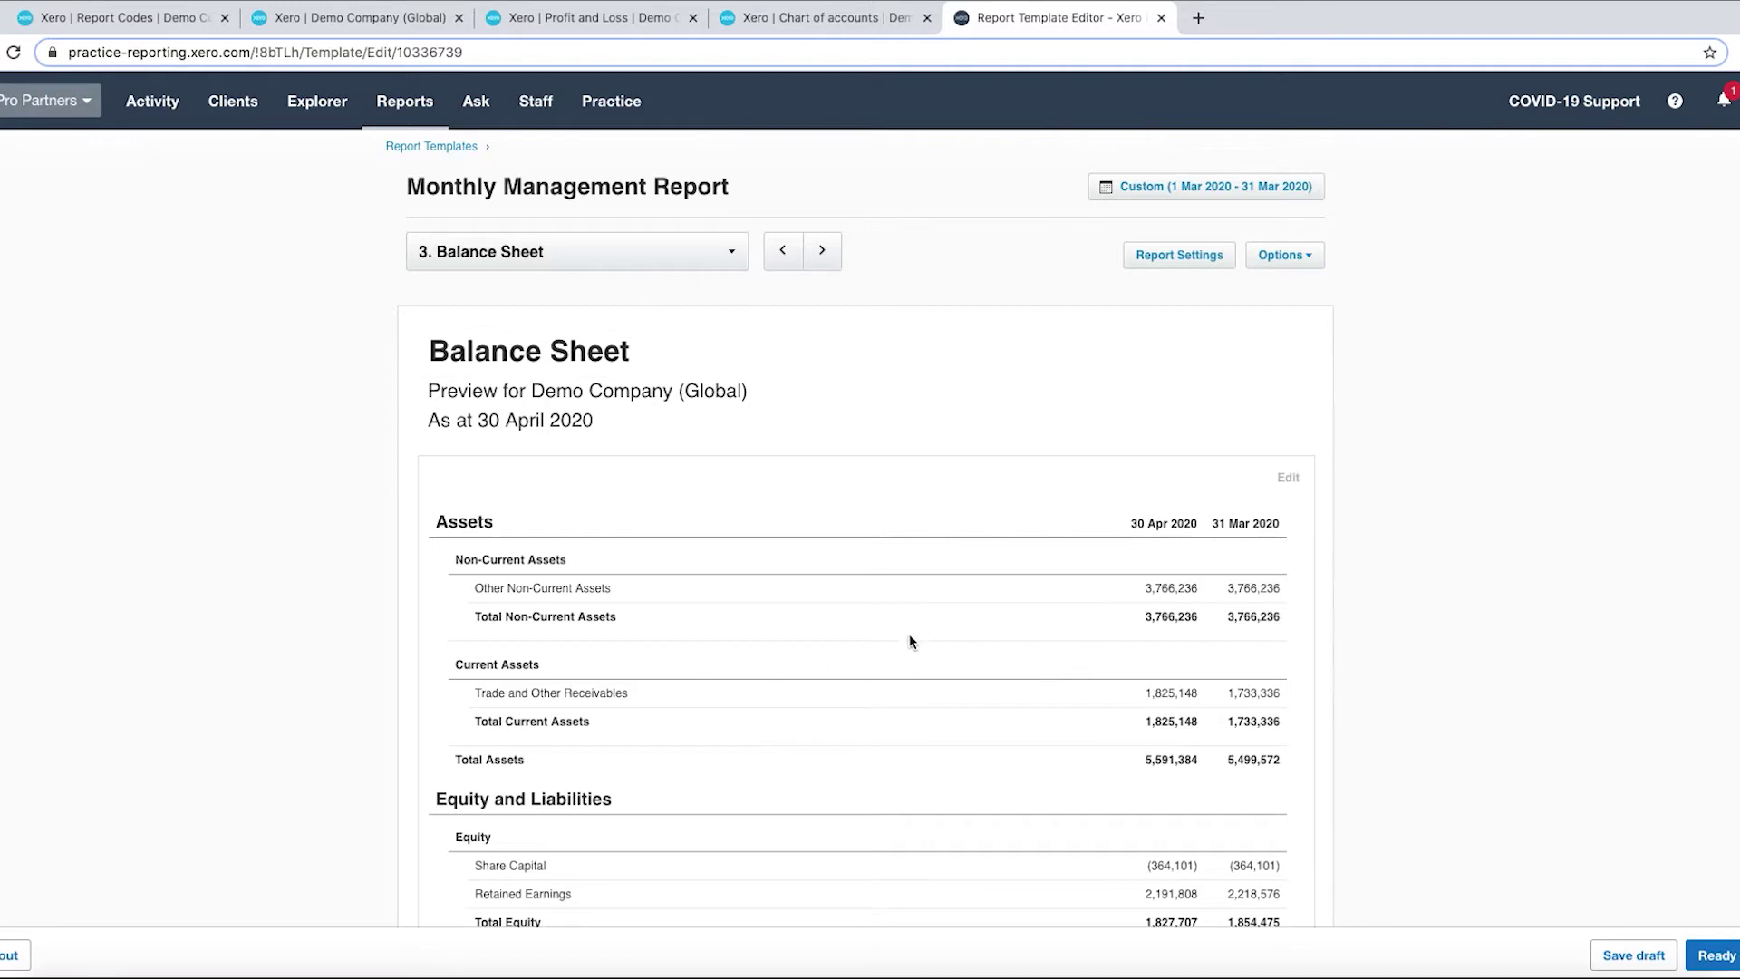
{"action": "left_click", "coordinate": [822, 250]}
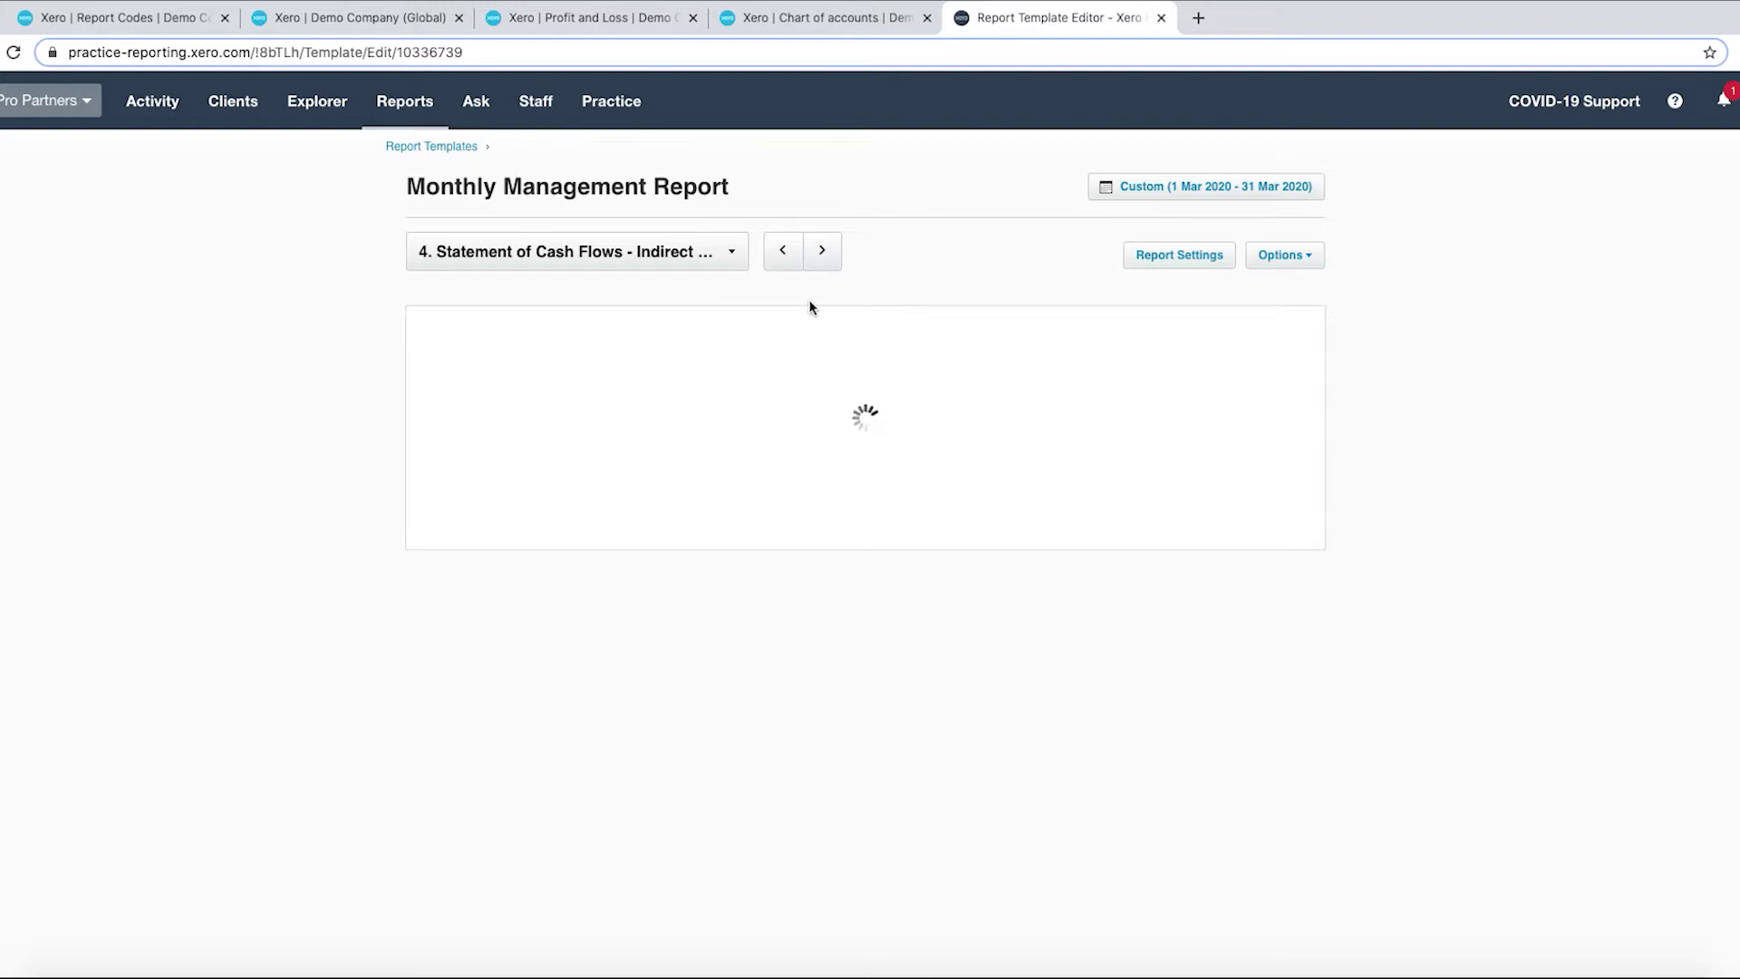
{"action": "left_click", "coordinate": [735, 266]}
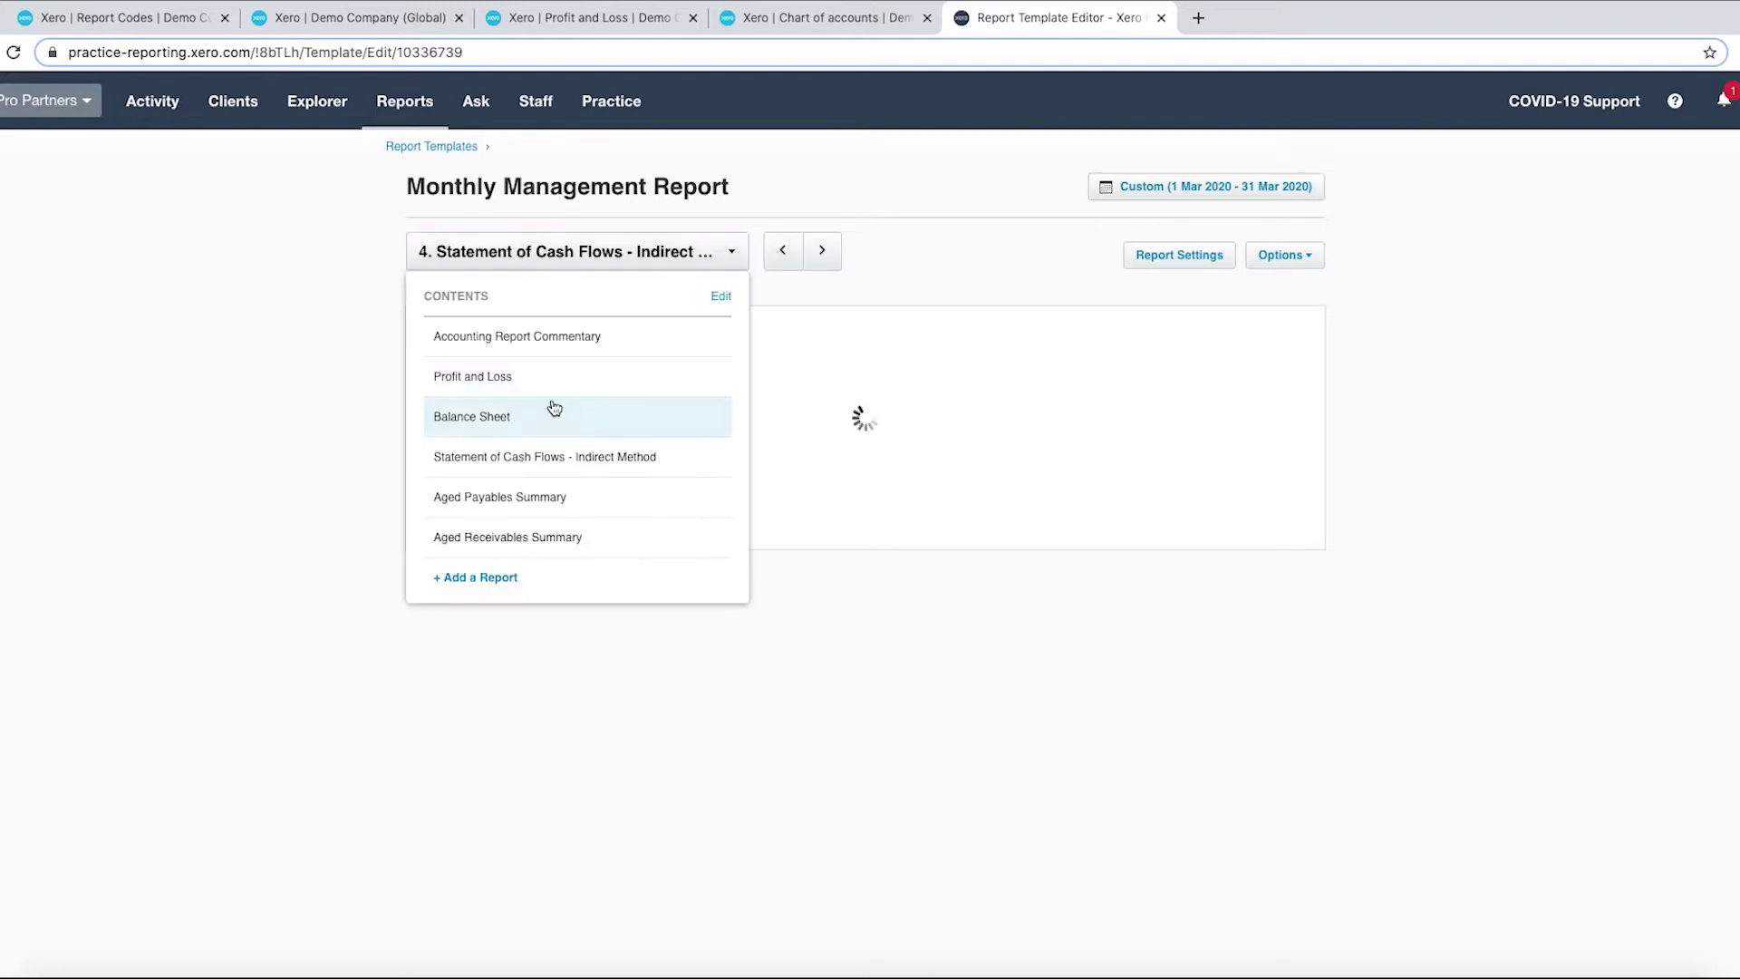
{"action": "left_click", "coordinate": [700, 263]}
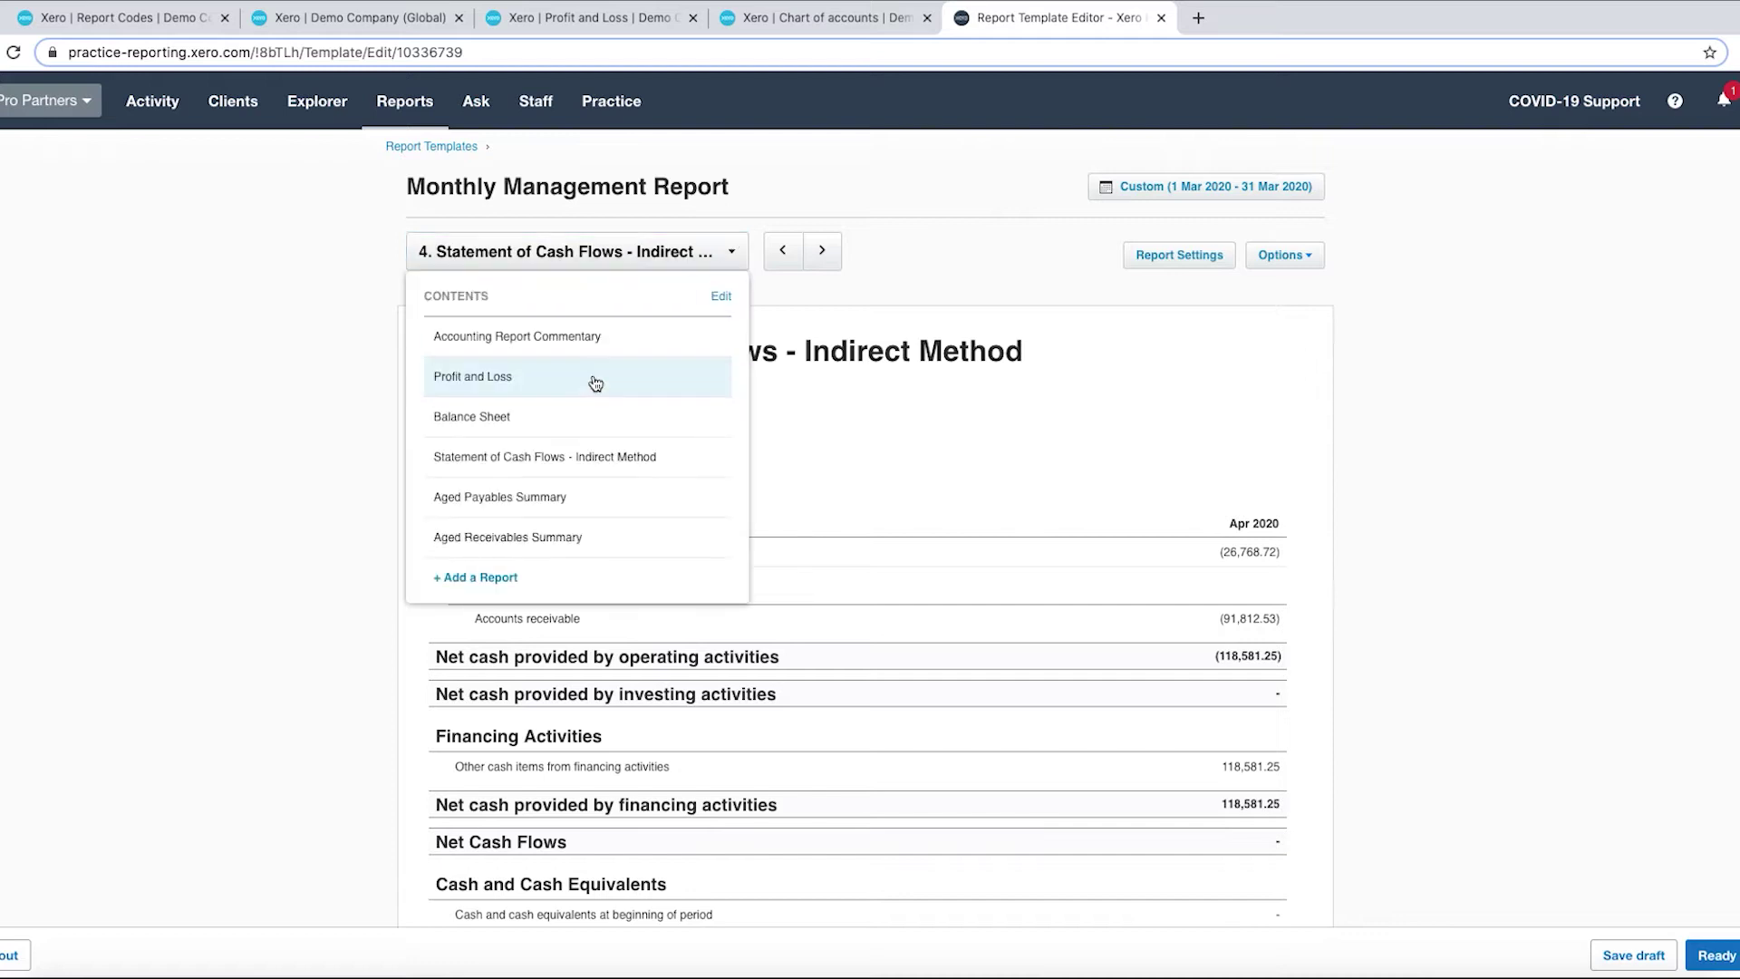
{"action": "scroll", "coordinate": [587, 416], "scroll_direction": "down", "scroll_amount": 1}
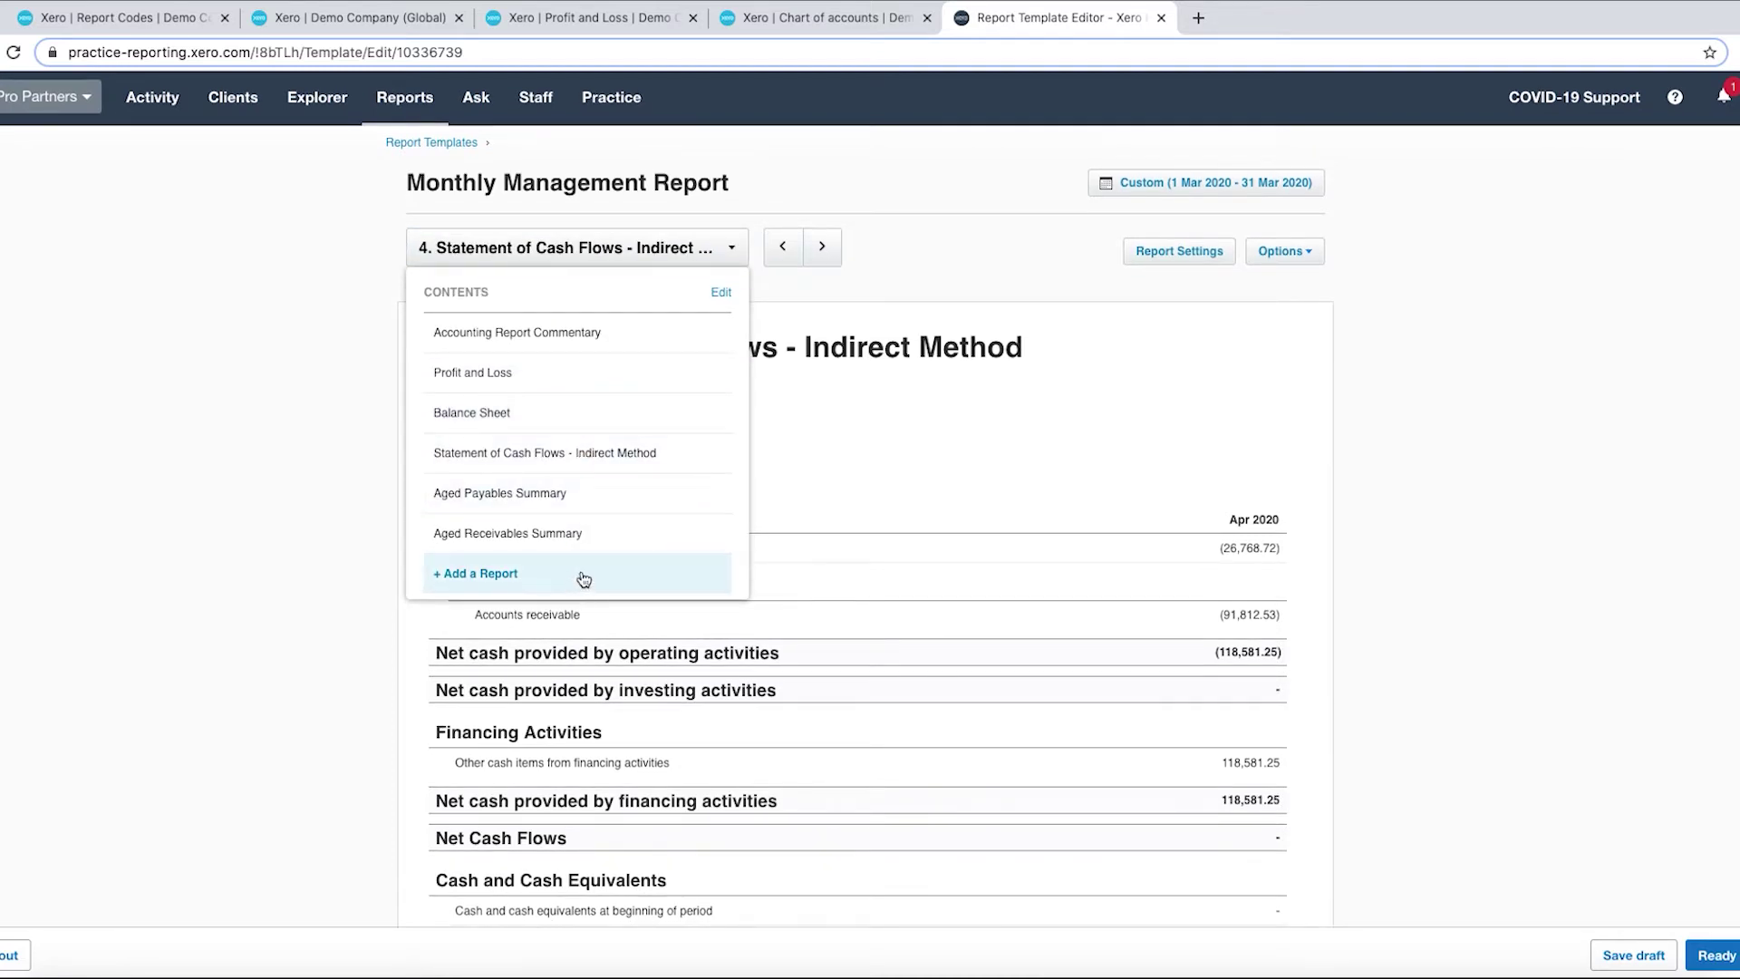
{"action": "left_click", "coordinate": [665, 261]}
{"action": "left_click", "coordinate": [624, 258]}
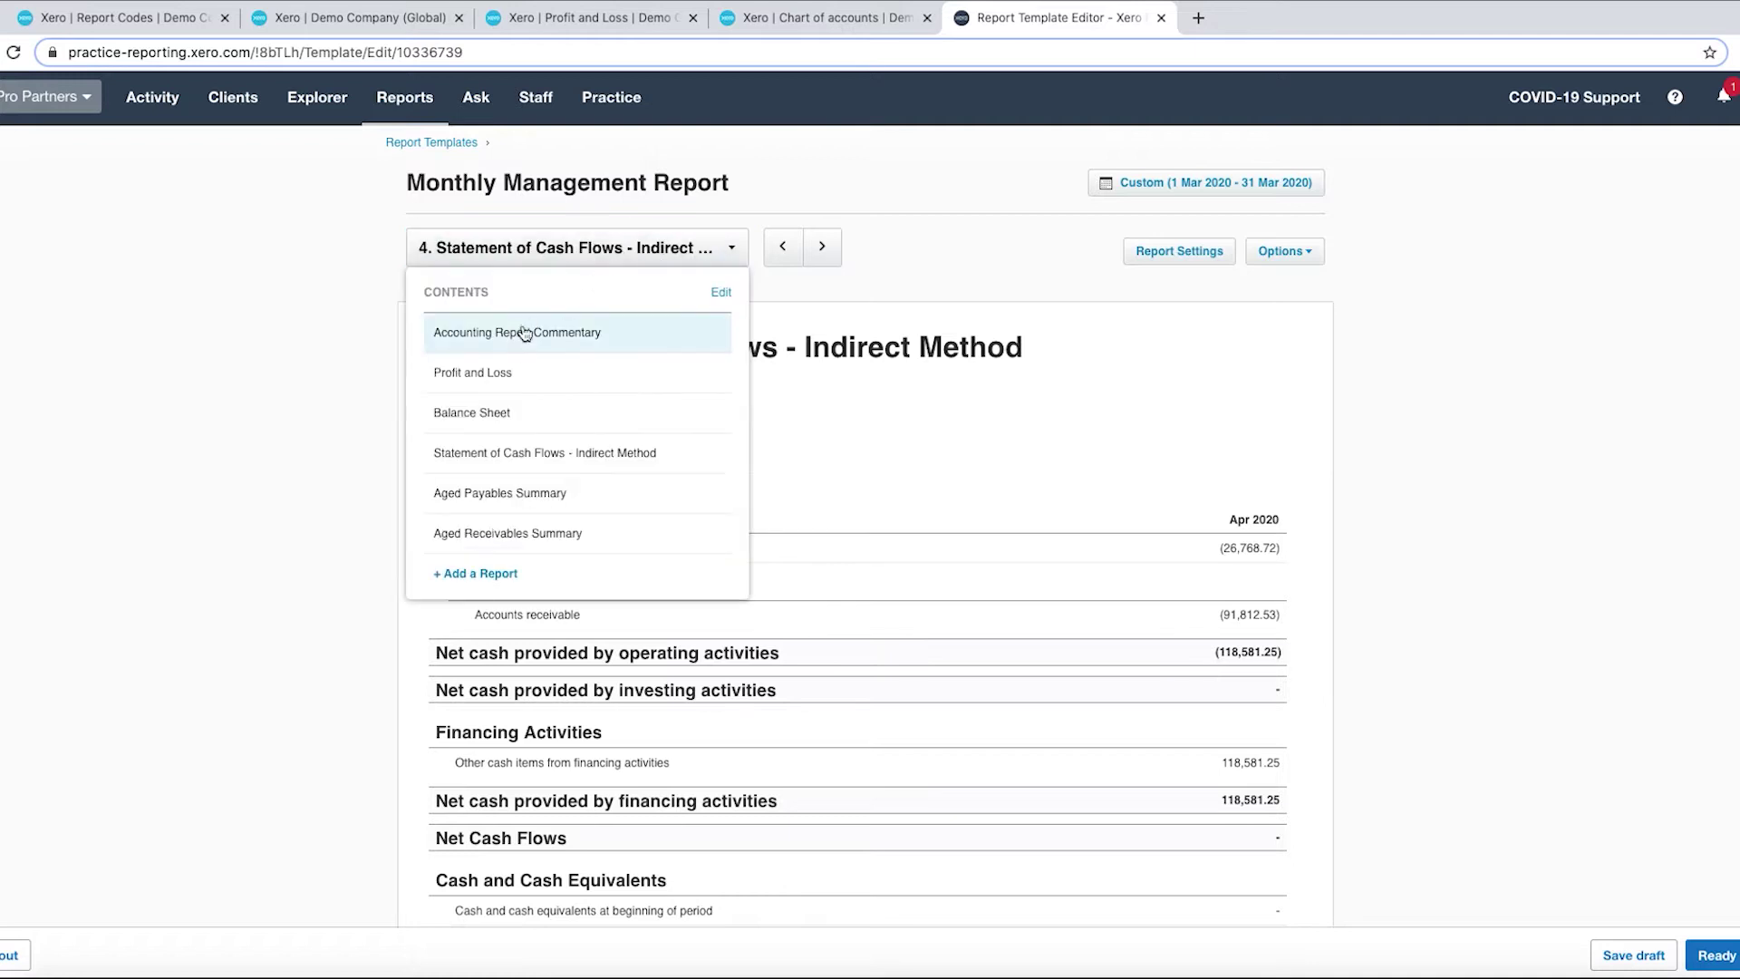
{"action": "left_click", "coordinate": [517, 335]}
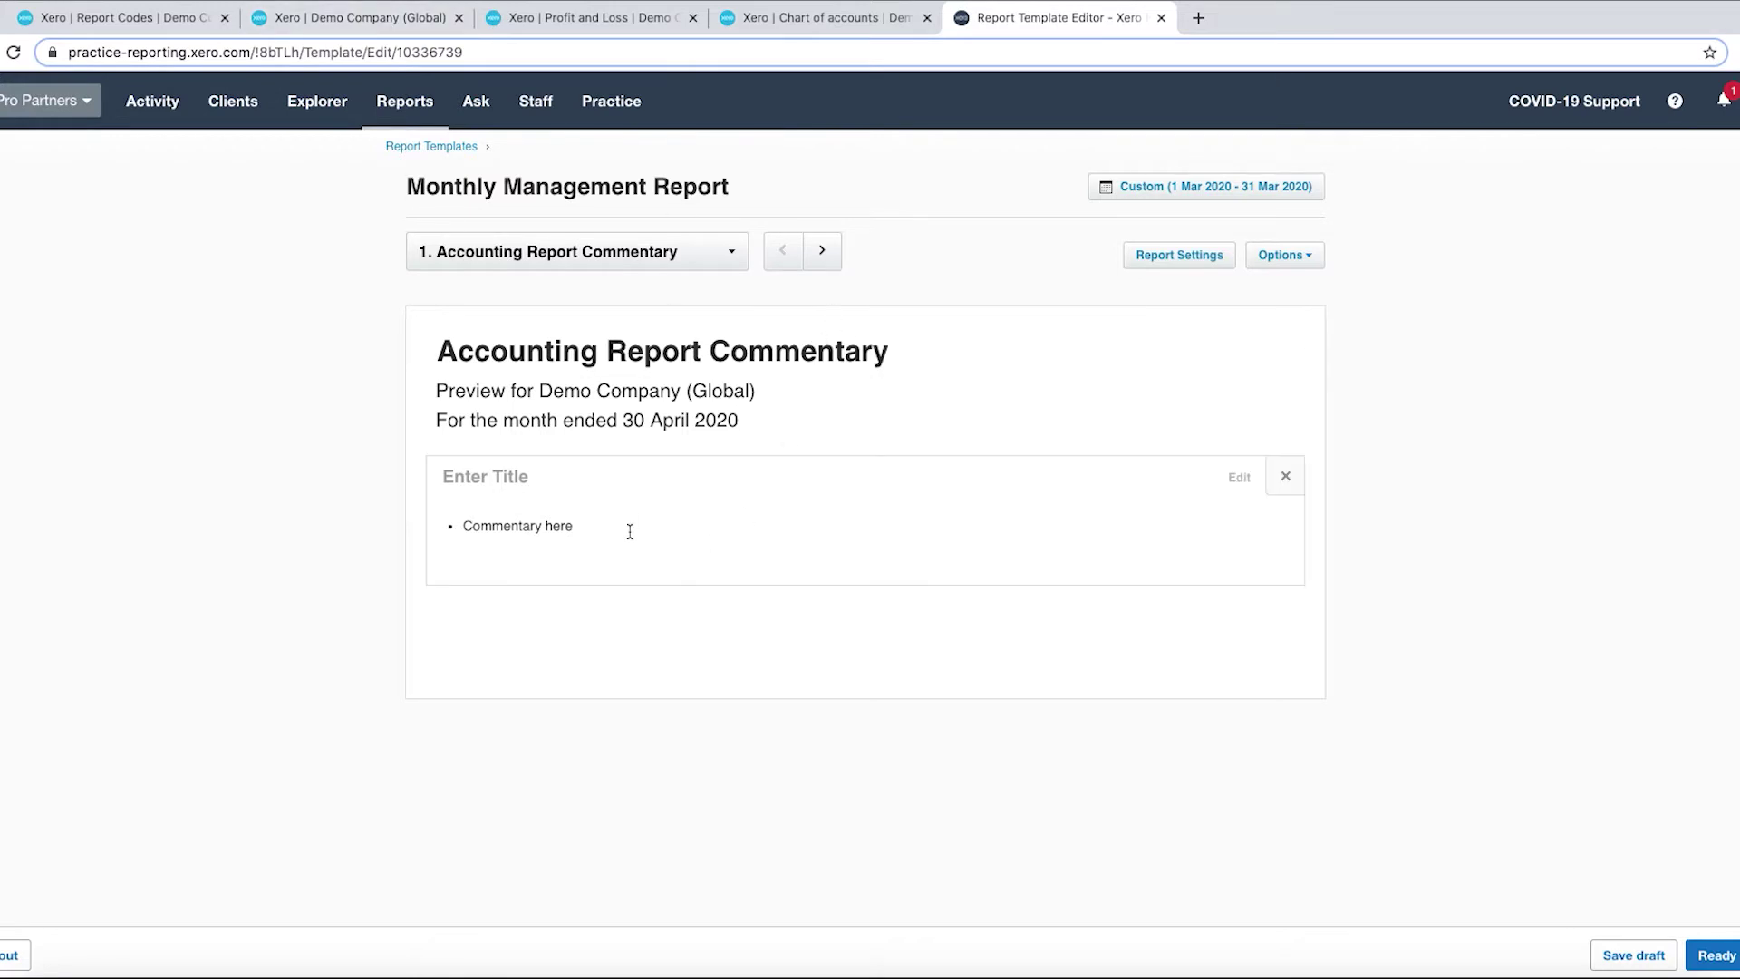
{"action": "left_click", "coordinate": [803, 18]}
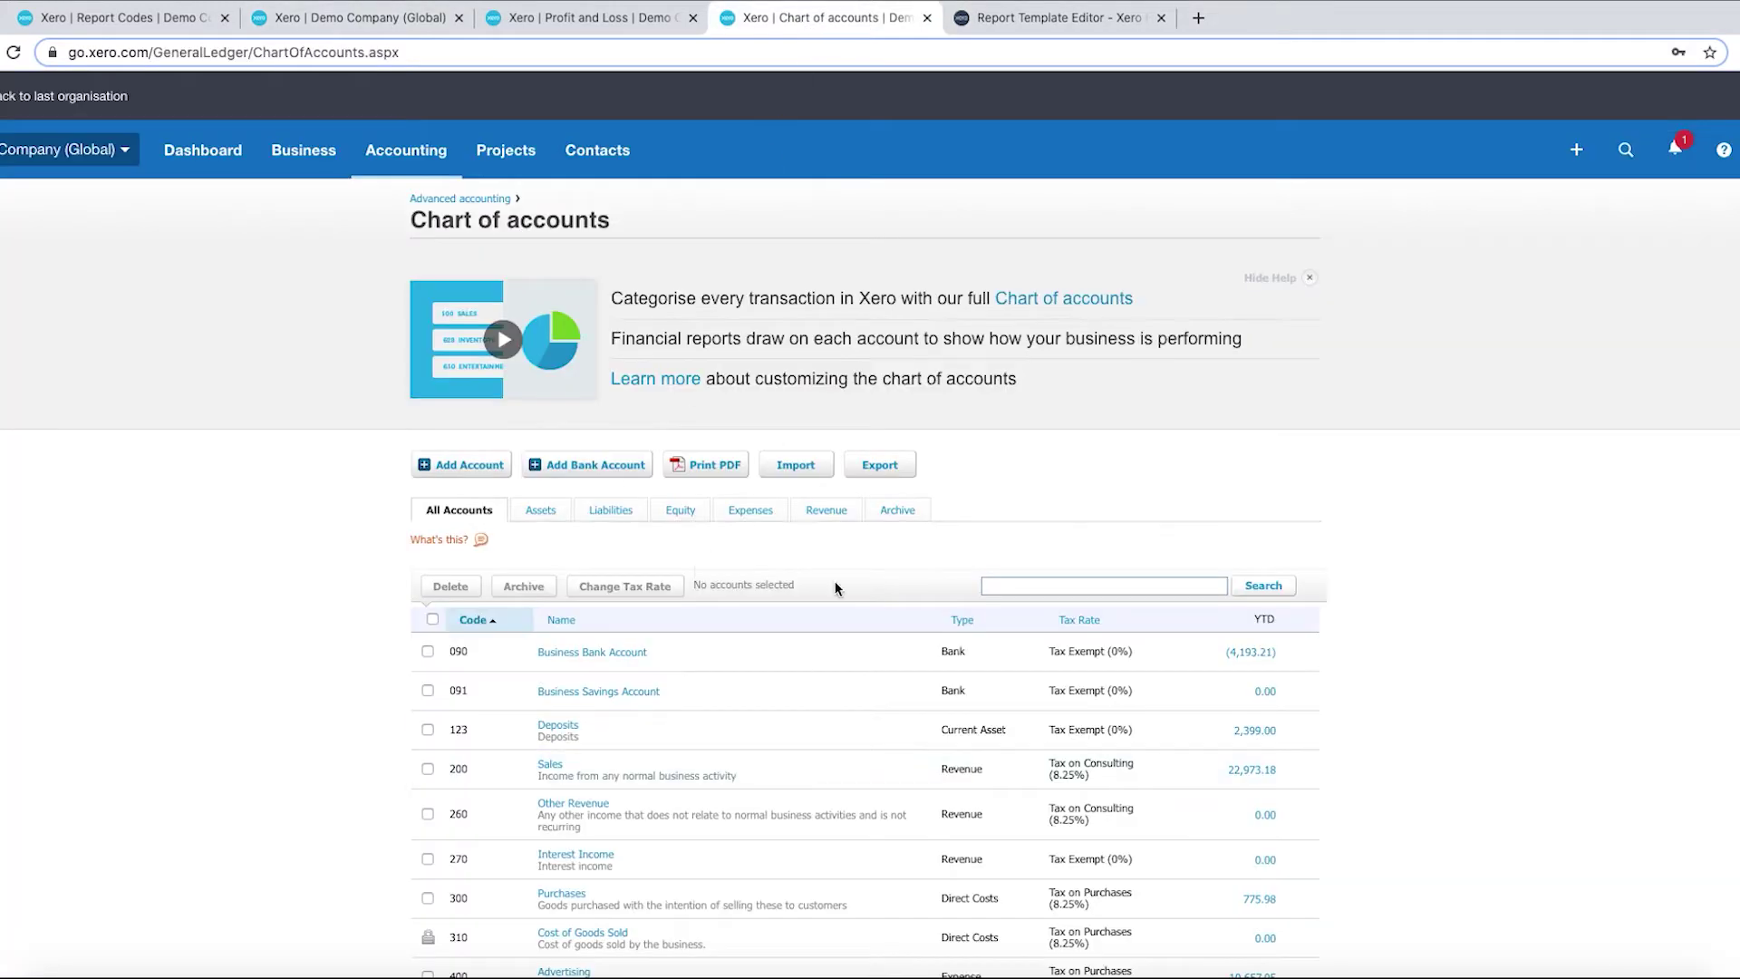
- Review the Purchases (300) account without changes, then export the chart of accounts to CSV
{"action": "scroll", "coordinate": [243, 662], "scroll_direction": "down", "scroll_amount": 3}
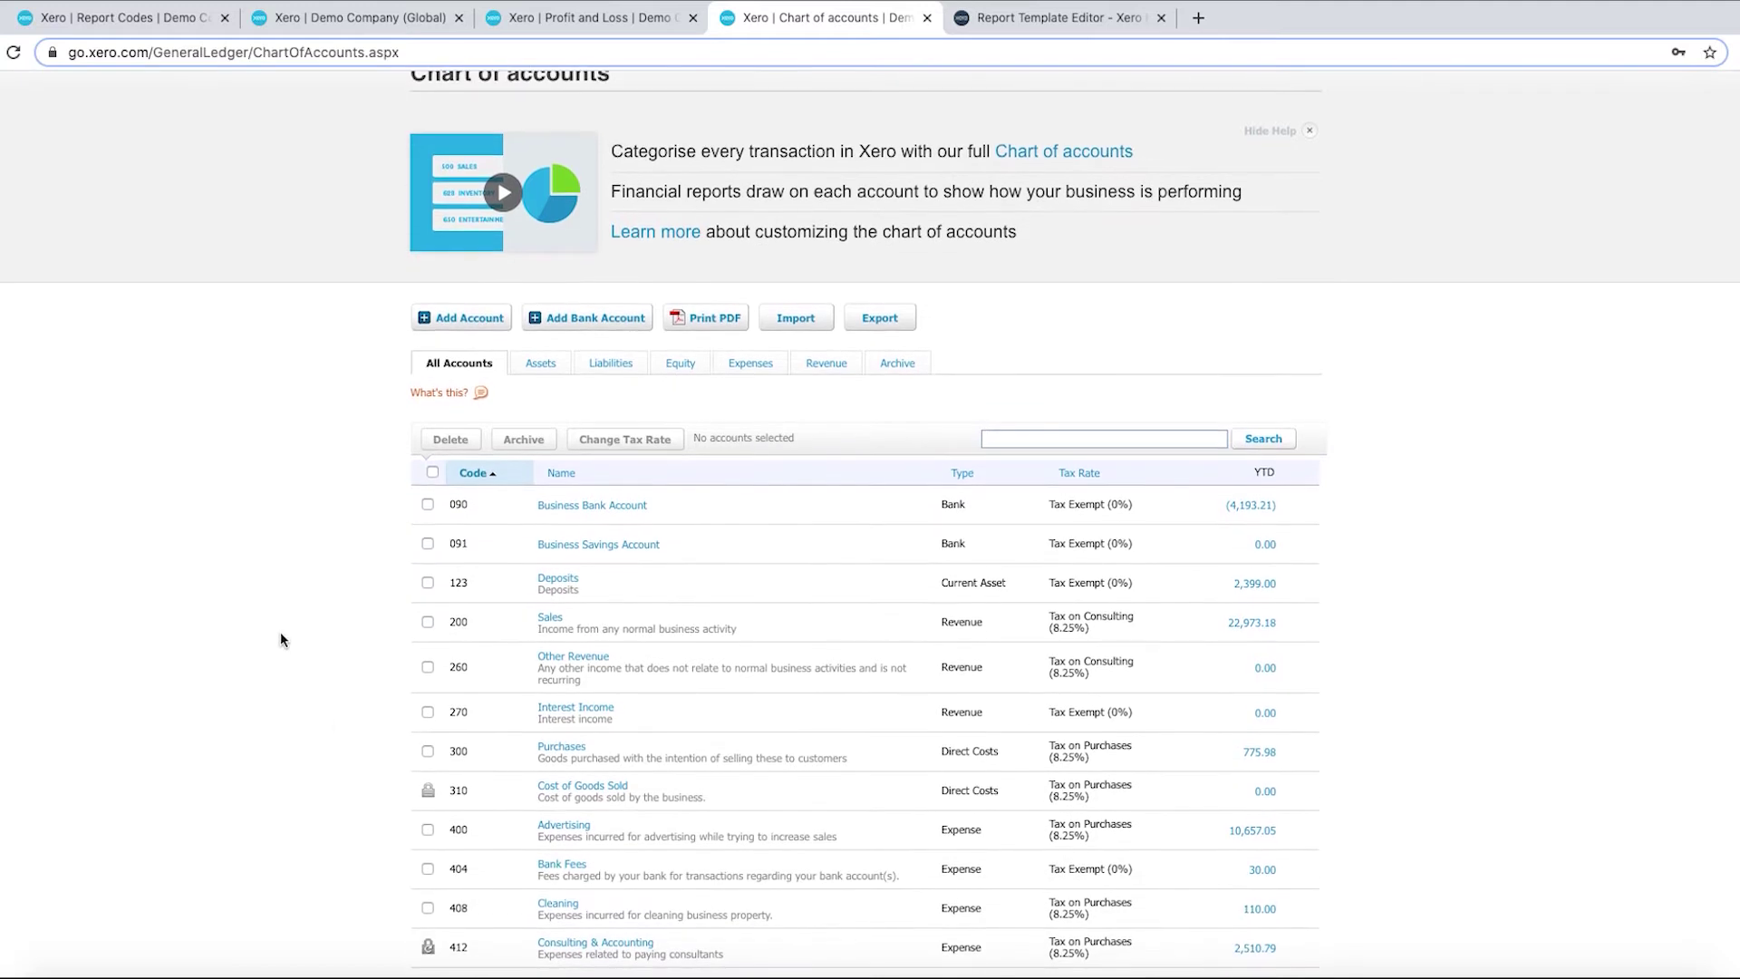
{"action": "left_click", "coordinate": [559, 747]}
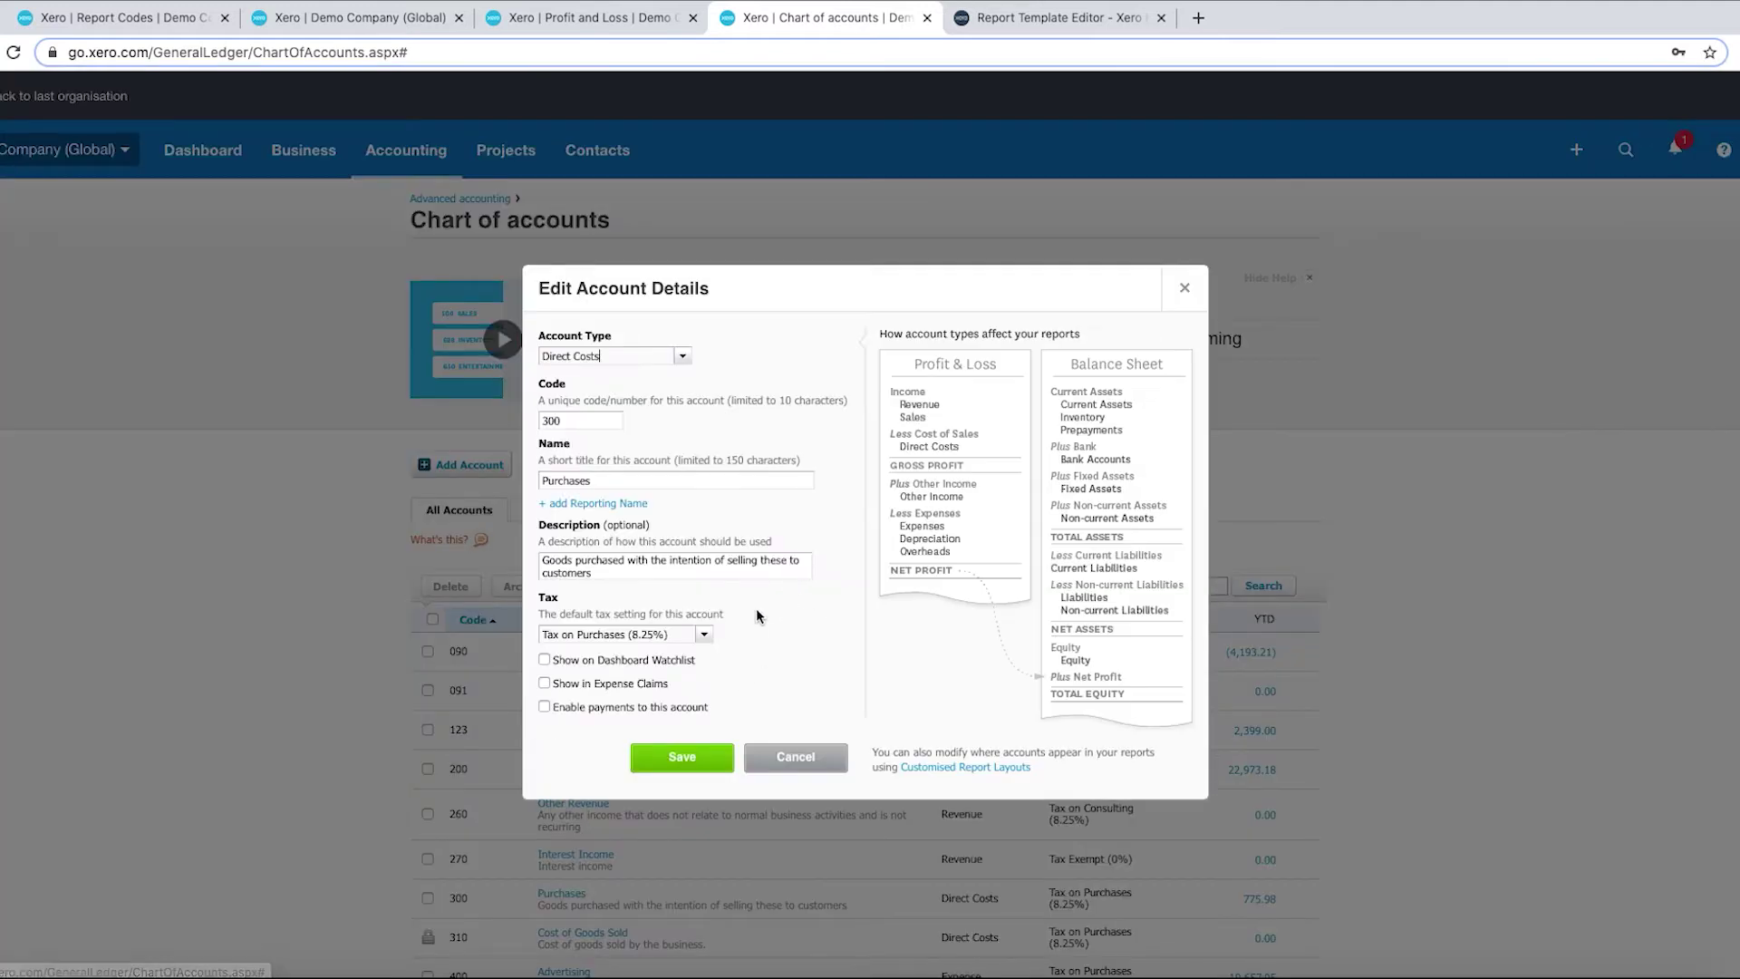
{"action": "left_click", "coordinate": [601, 504]}
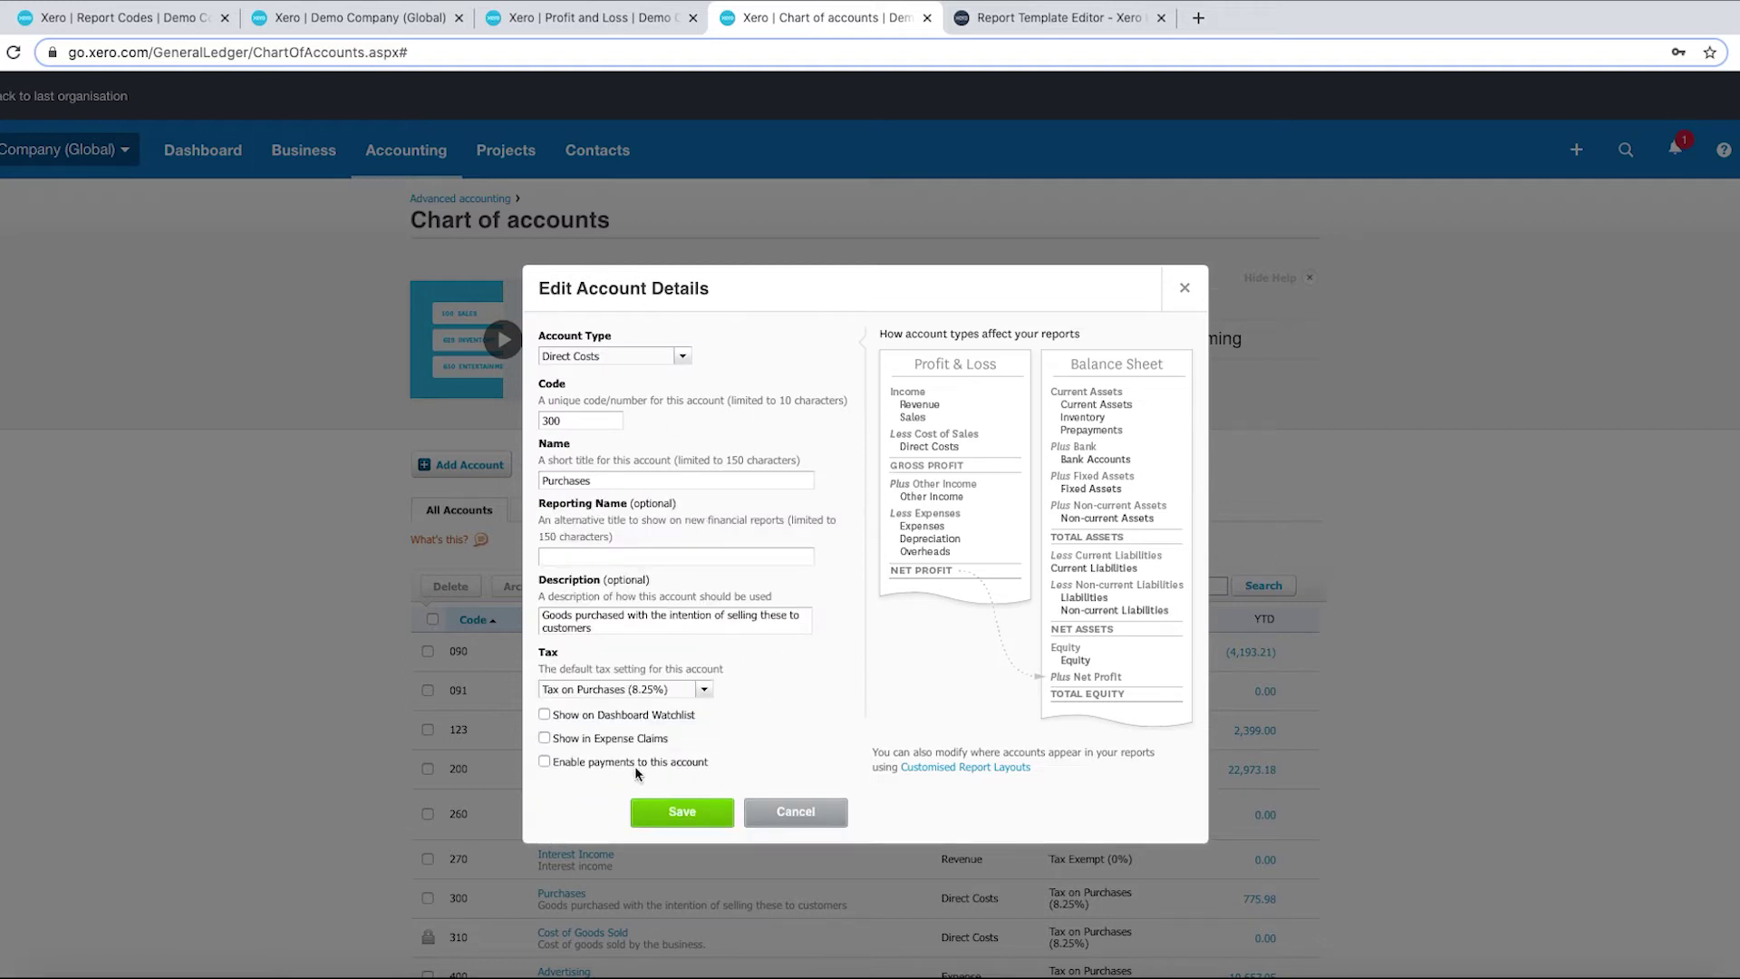
{"action": "left_click", "coordinate": [817, 821]}
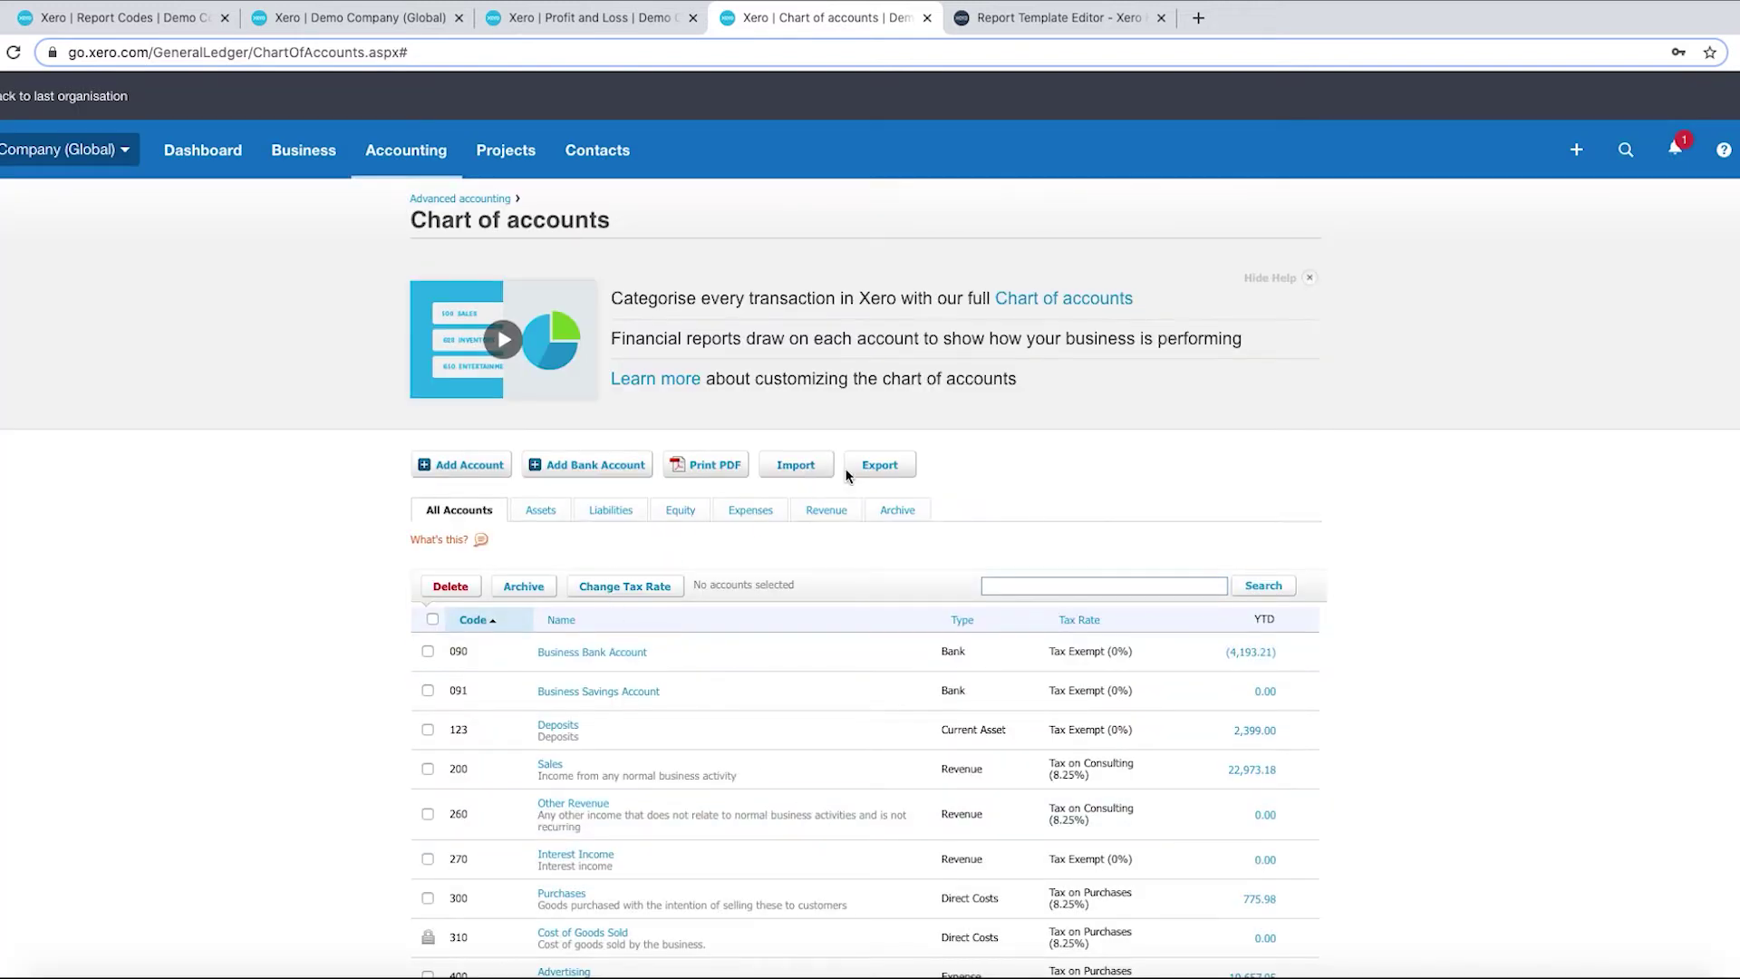
{"action": "left_click", "coordinate": [867, 467]}
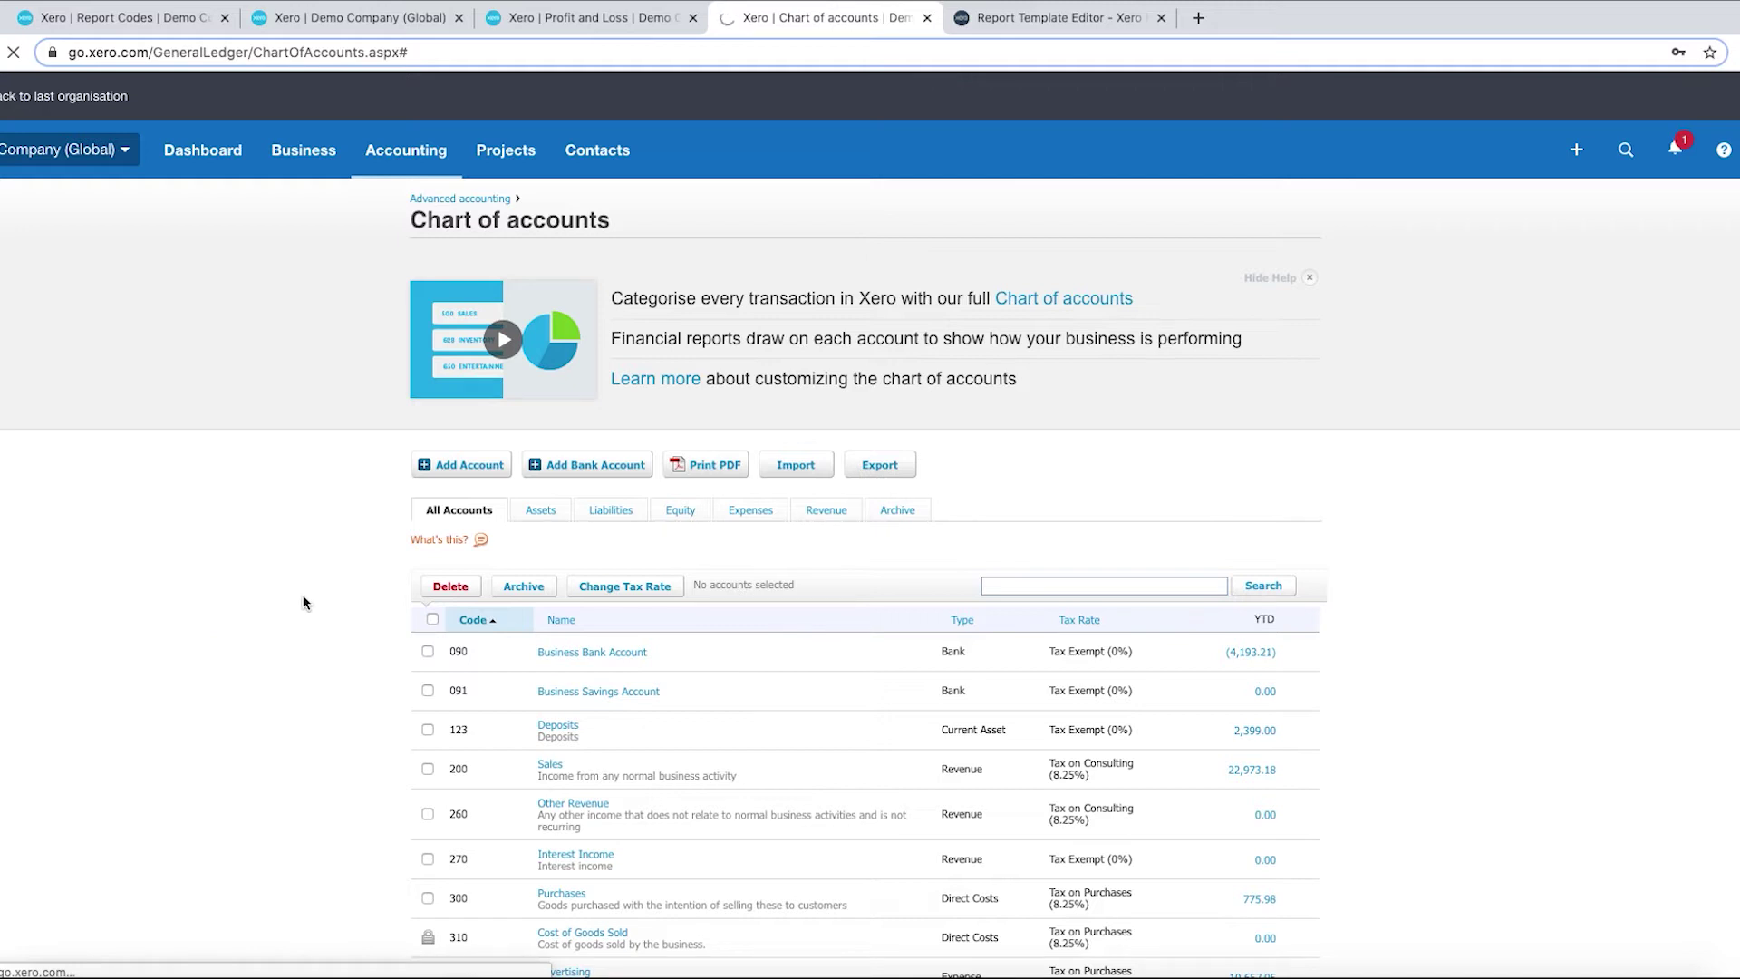
{"action": "left_click", "coordinate": [11, 968]}
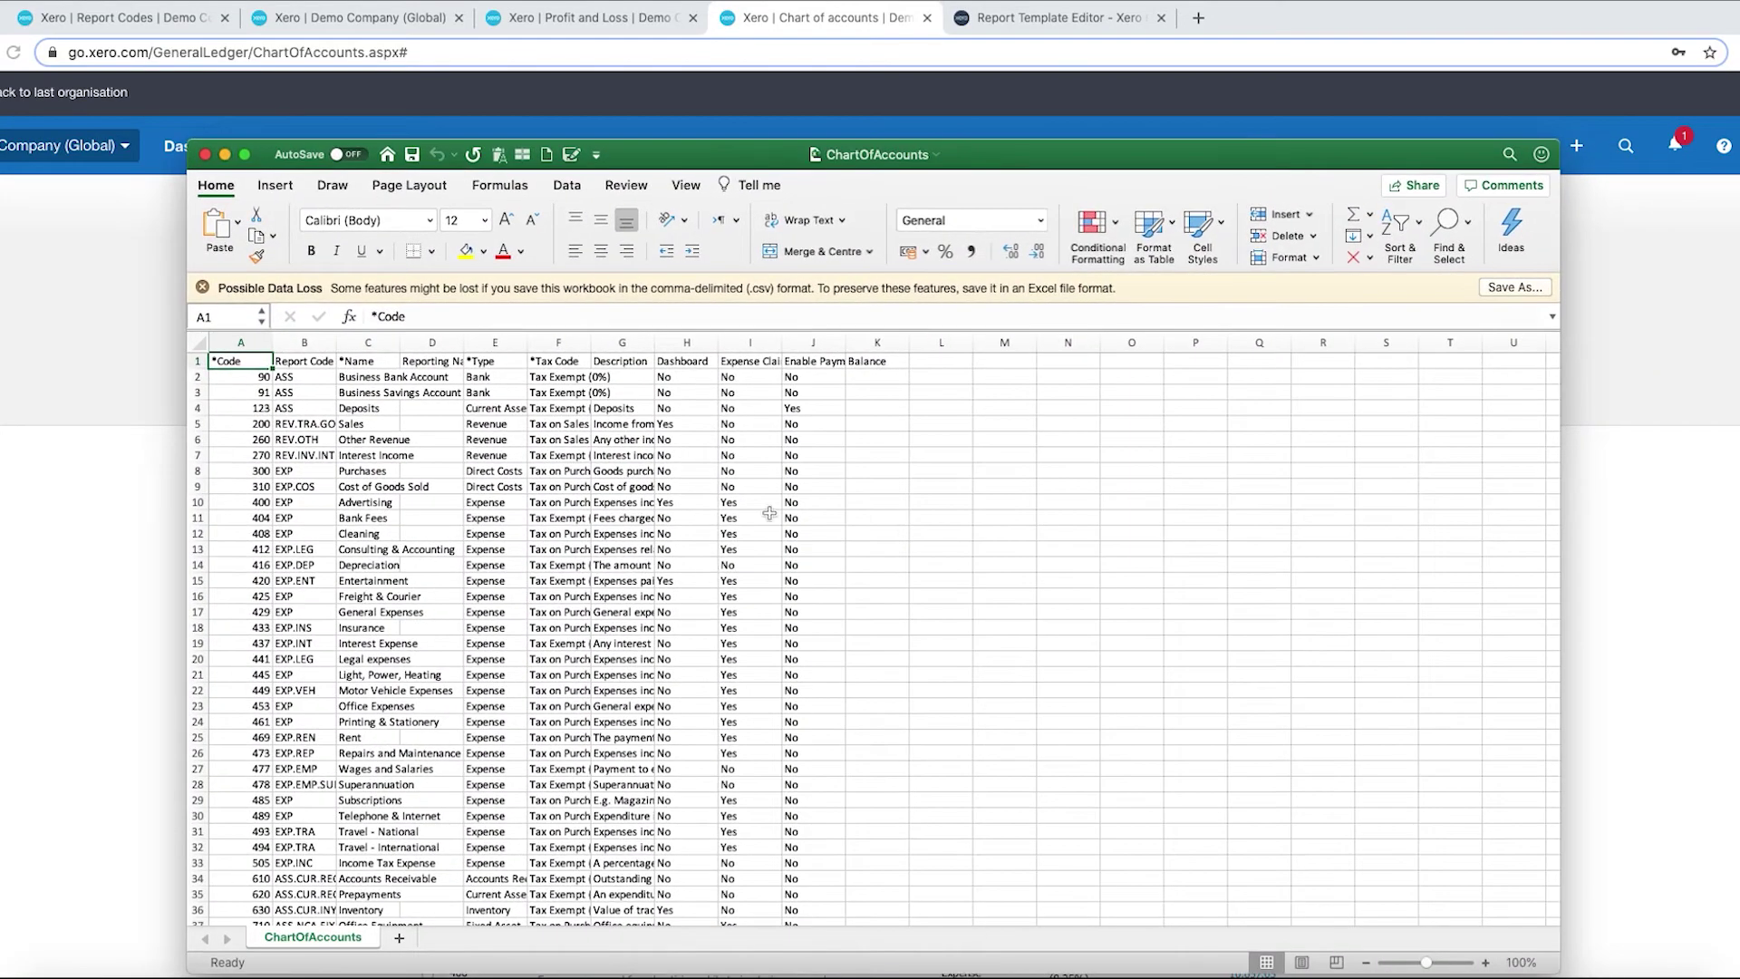
{"action": "left_click", "coordinate": [305, 363]}
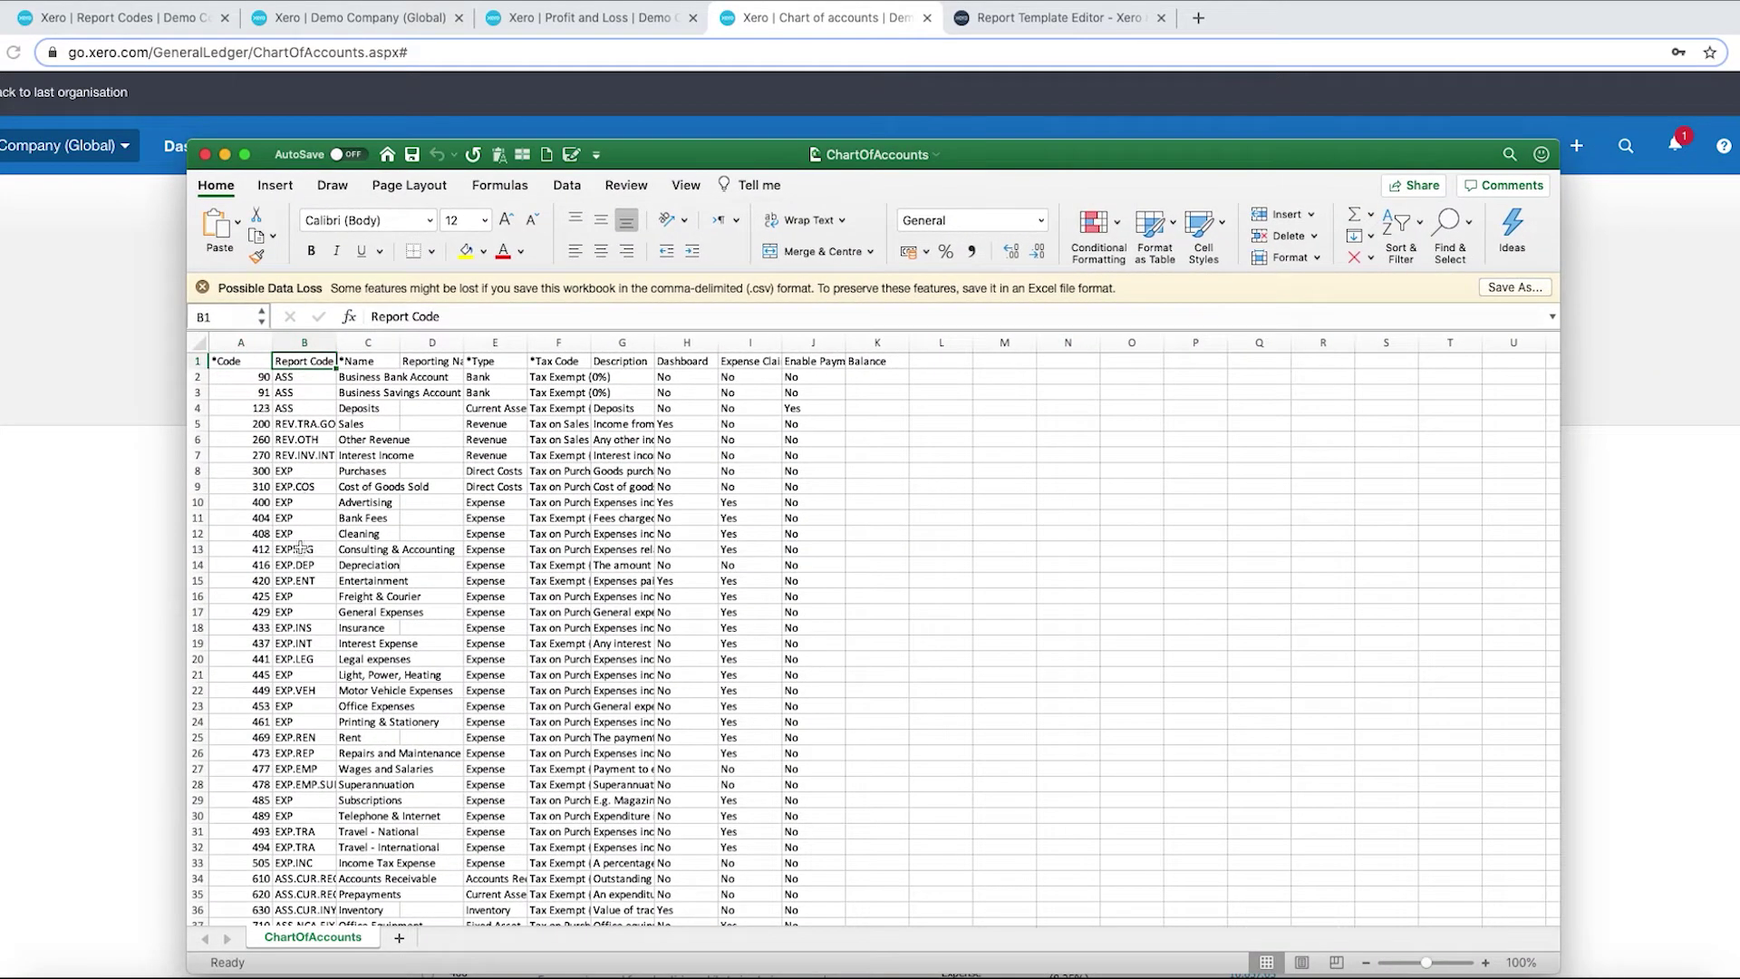
{"action": "scroll", "coordinate": [301, 538], "scroll_direction": "down", "scroll_amount": 10}
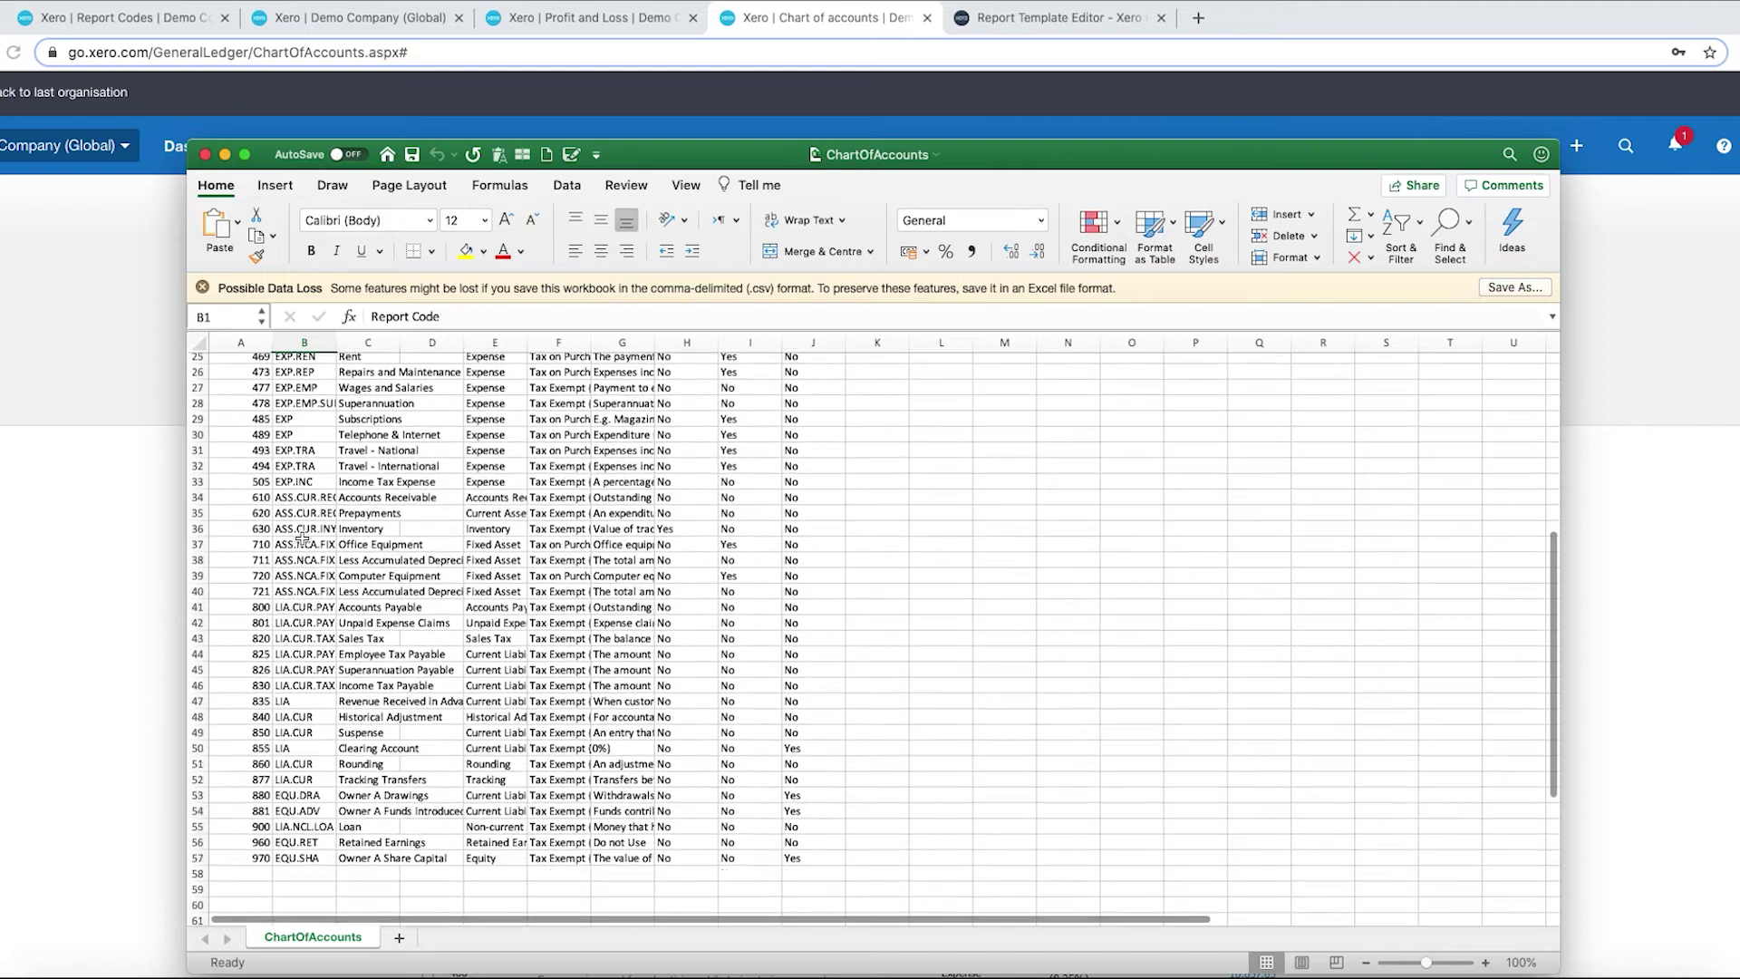
{"action": "scroll", "coordinate": [296, 448], "scroll_direction": "up", "scroll_amount": 10}
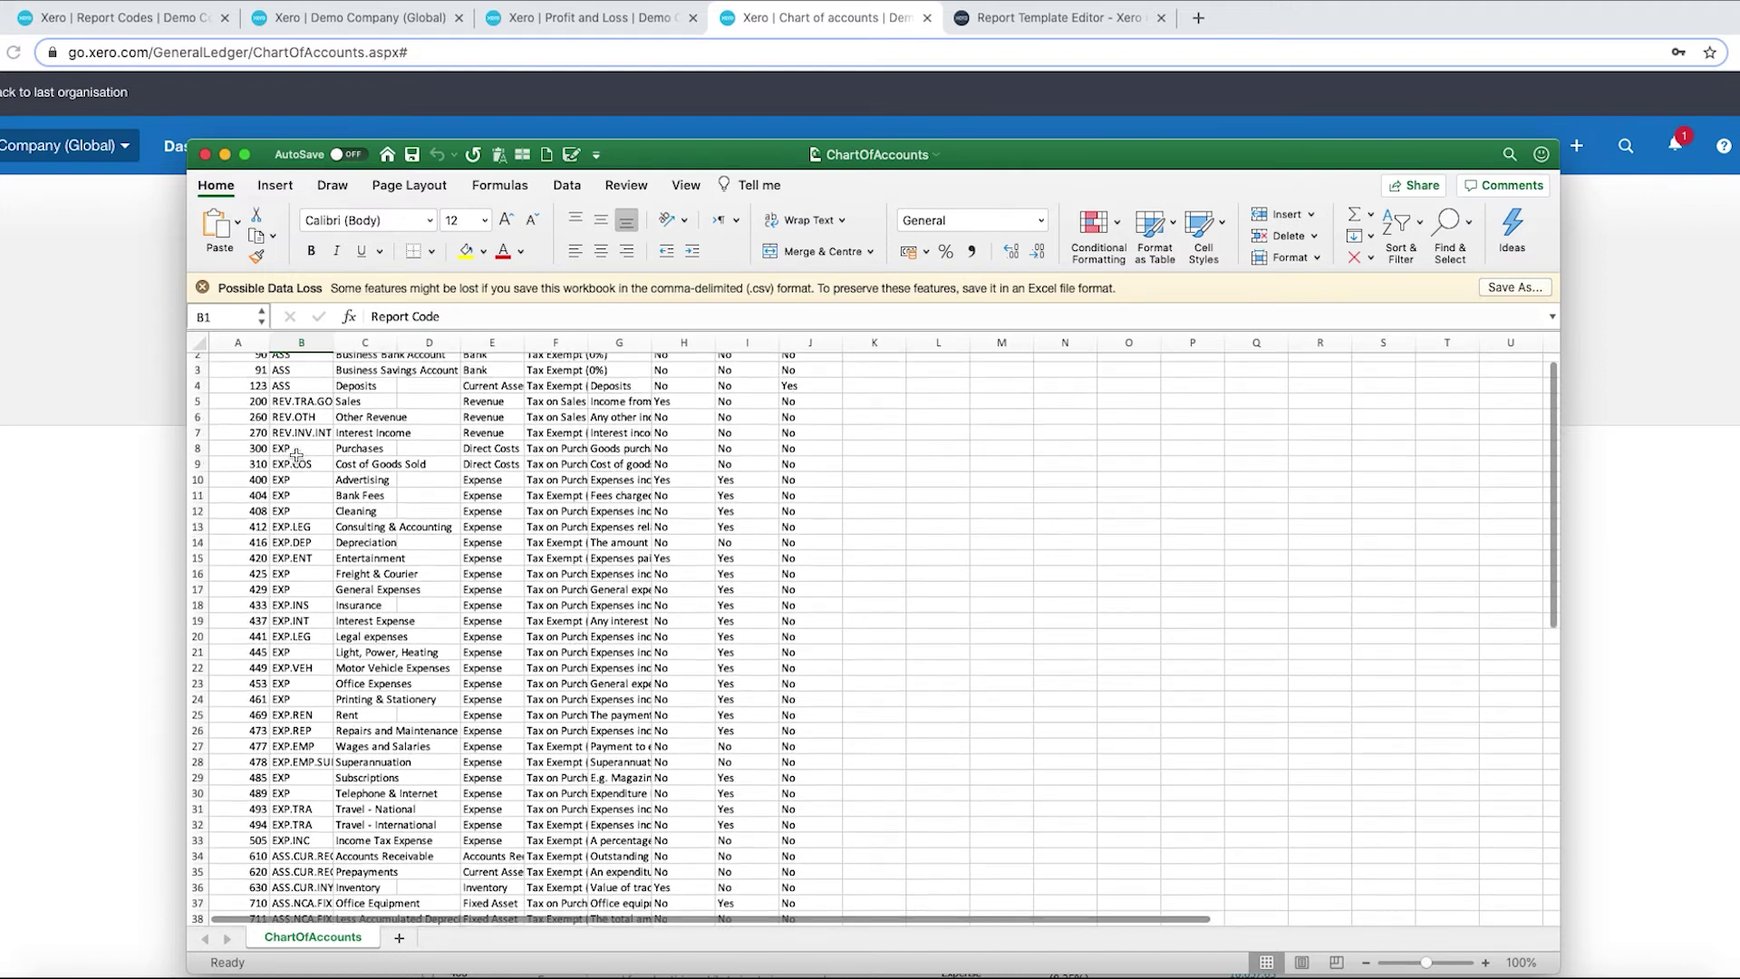
{"action": "left_click", "coordinate": [204, 154]}
{"action": "left_click", "coordinate": [1111, 30]}
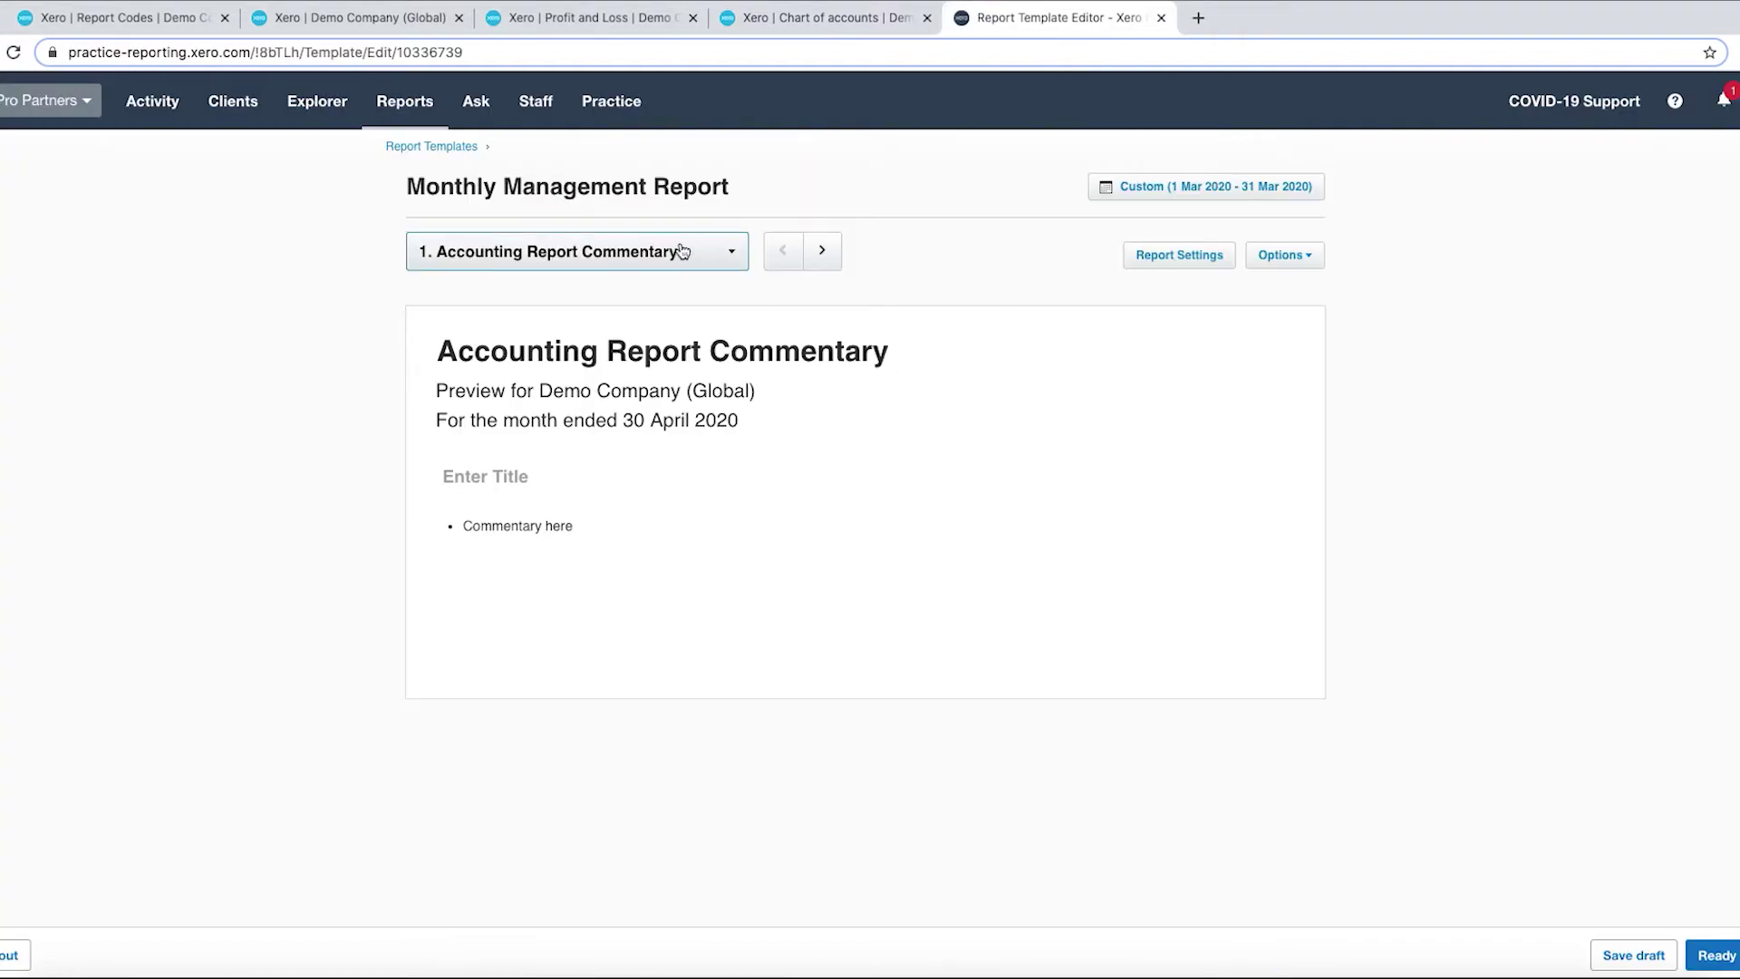
- Preview the template's Profit and Loss section, which has no Cost of Sales section yet
{"action": "left_click", "coordinate": [729, 251]}
{"action": "left_click", "coordinate": [609, 394]}
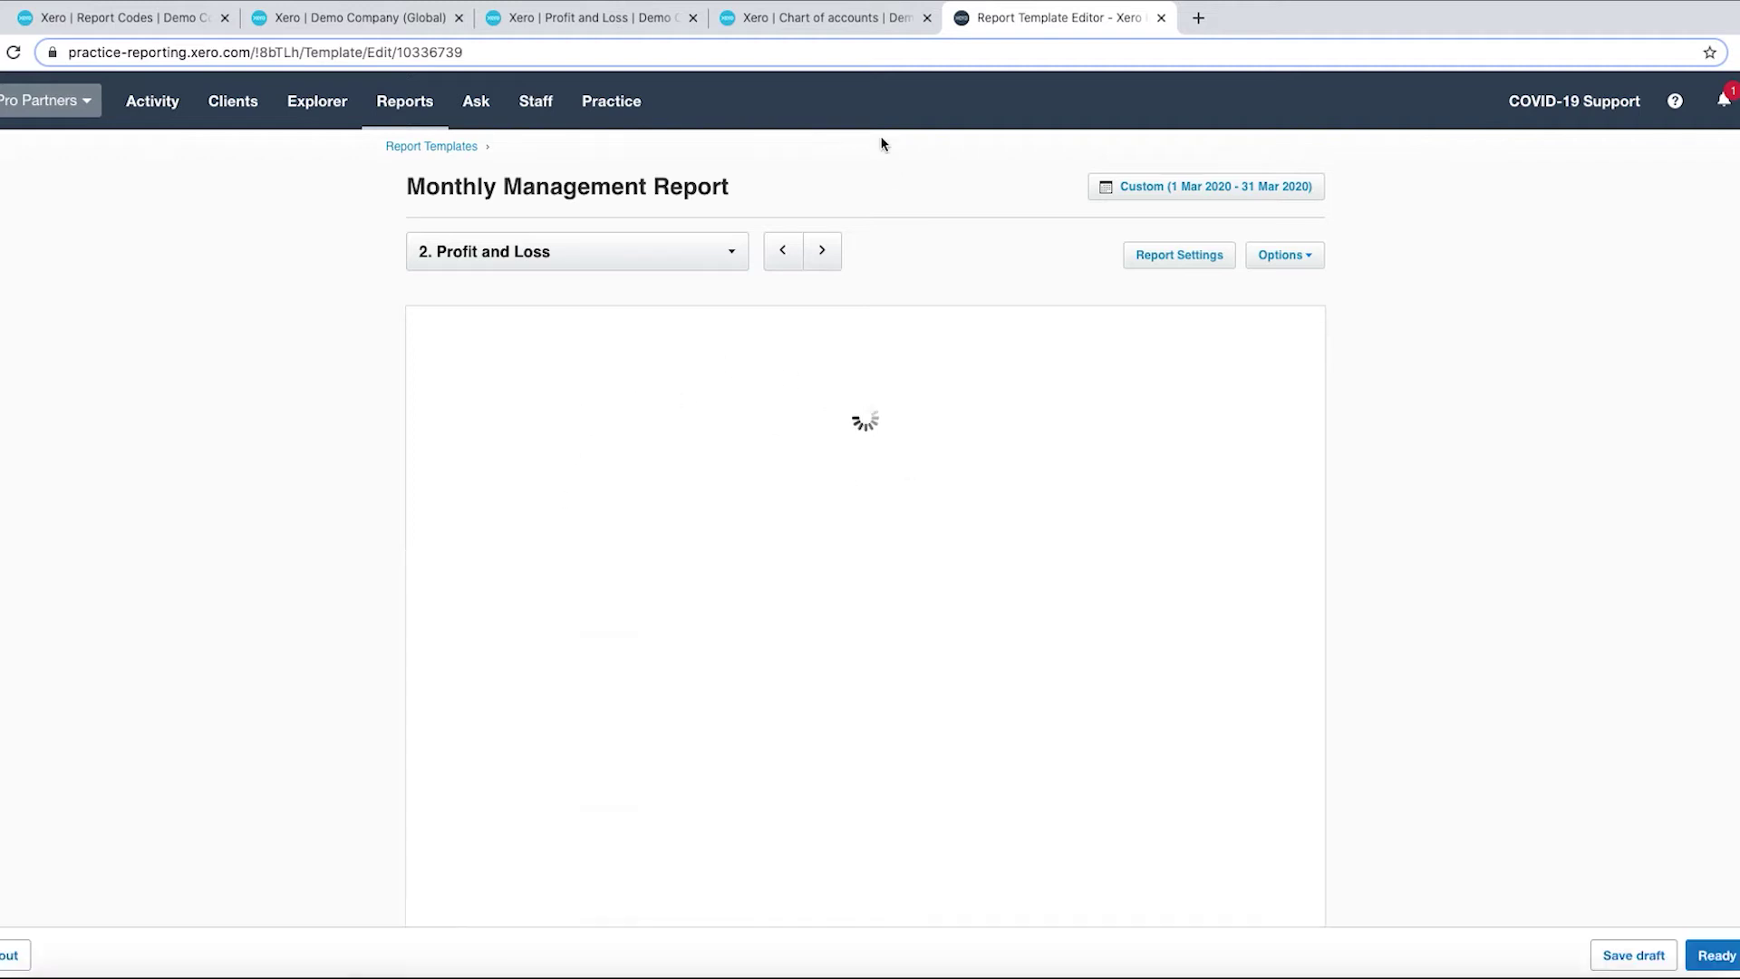
{"action": "scroll", "coordinate": [694, 399], "scroll_direction": "down", "scroll_amount": 2}
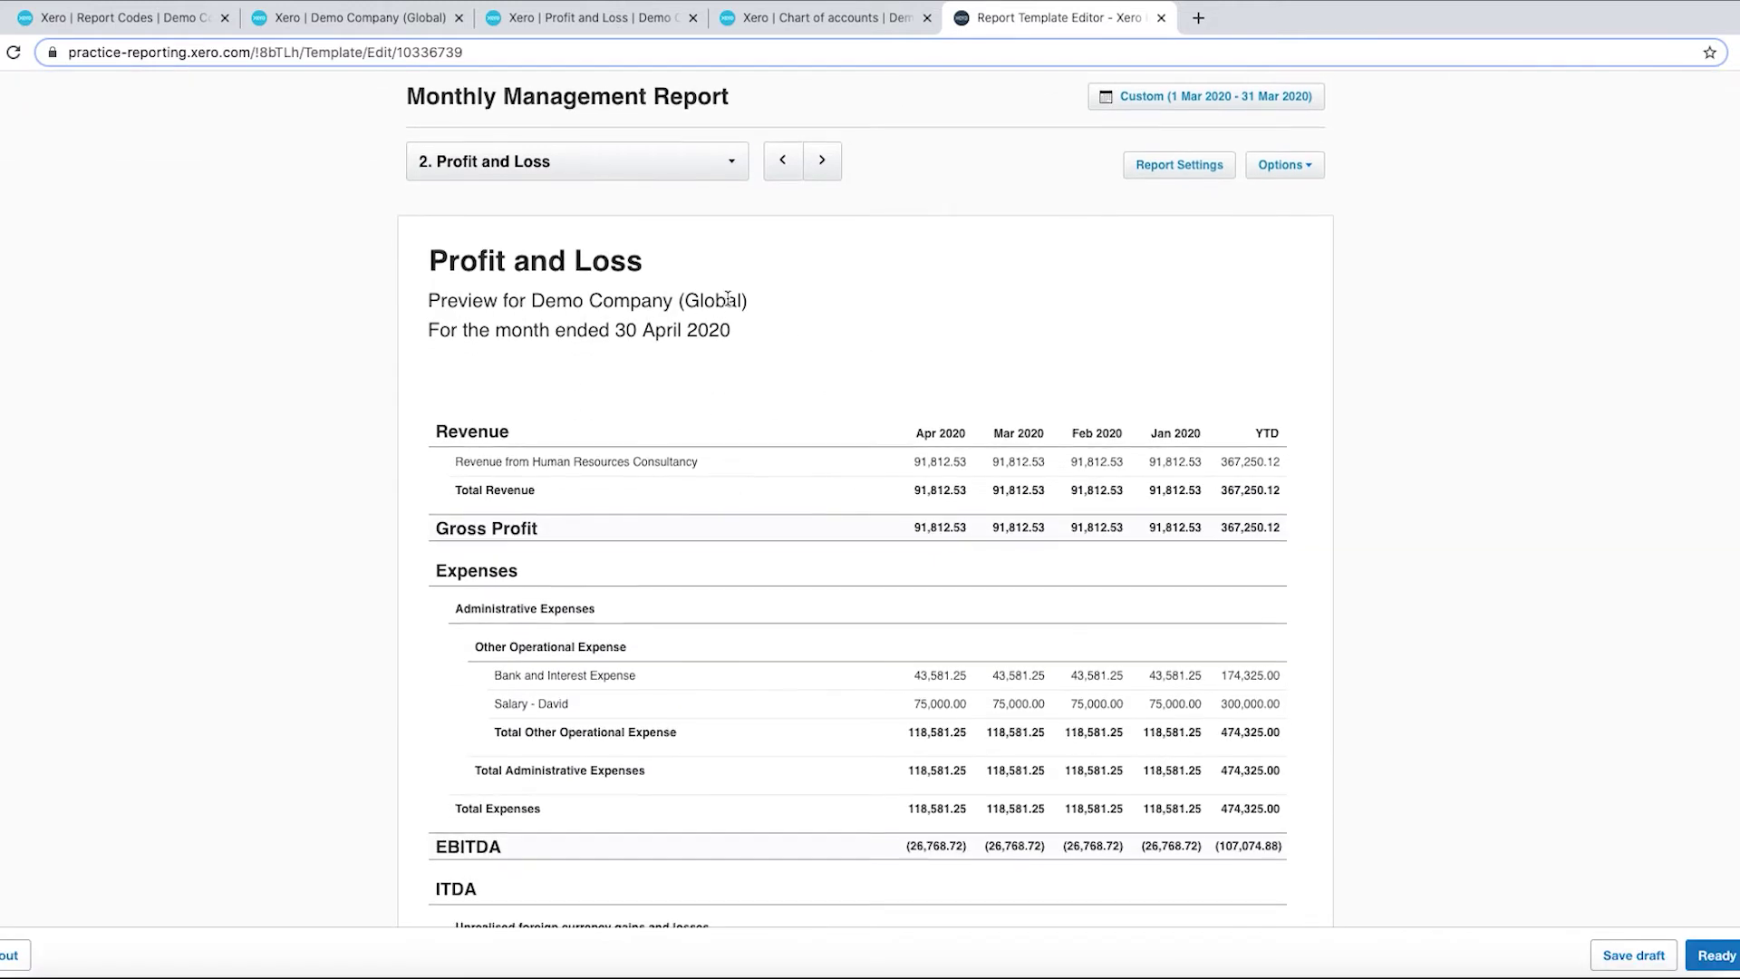
{"action": "scroll", "coordinate": [691, 305], "scroll_direction": "up", "scroll_amount": 1}
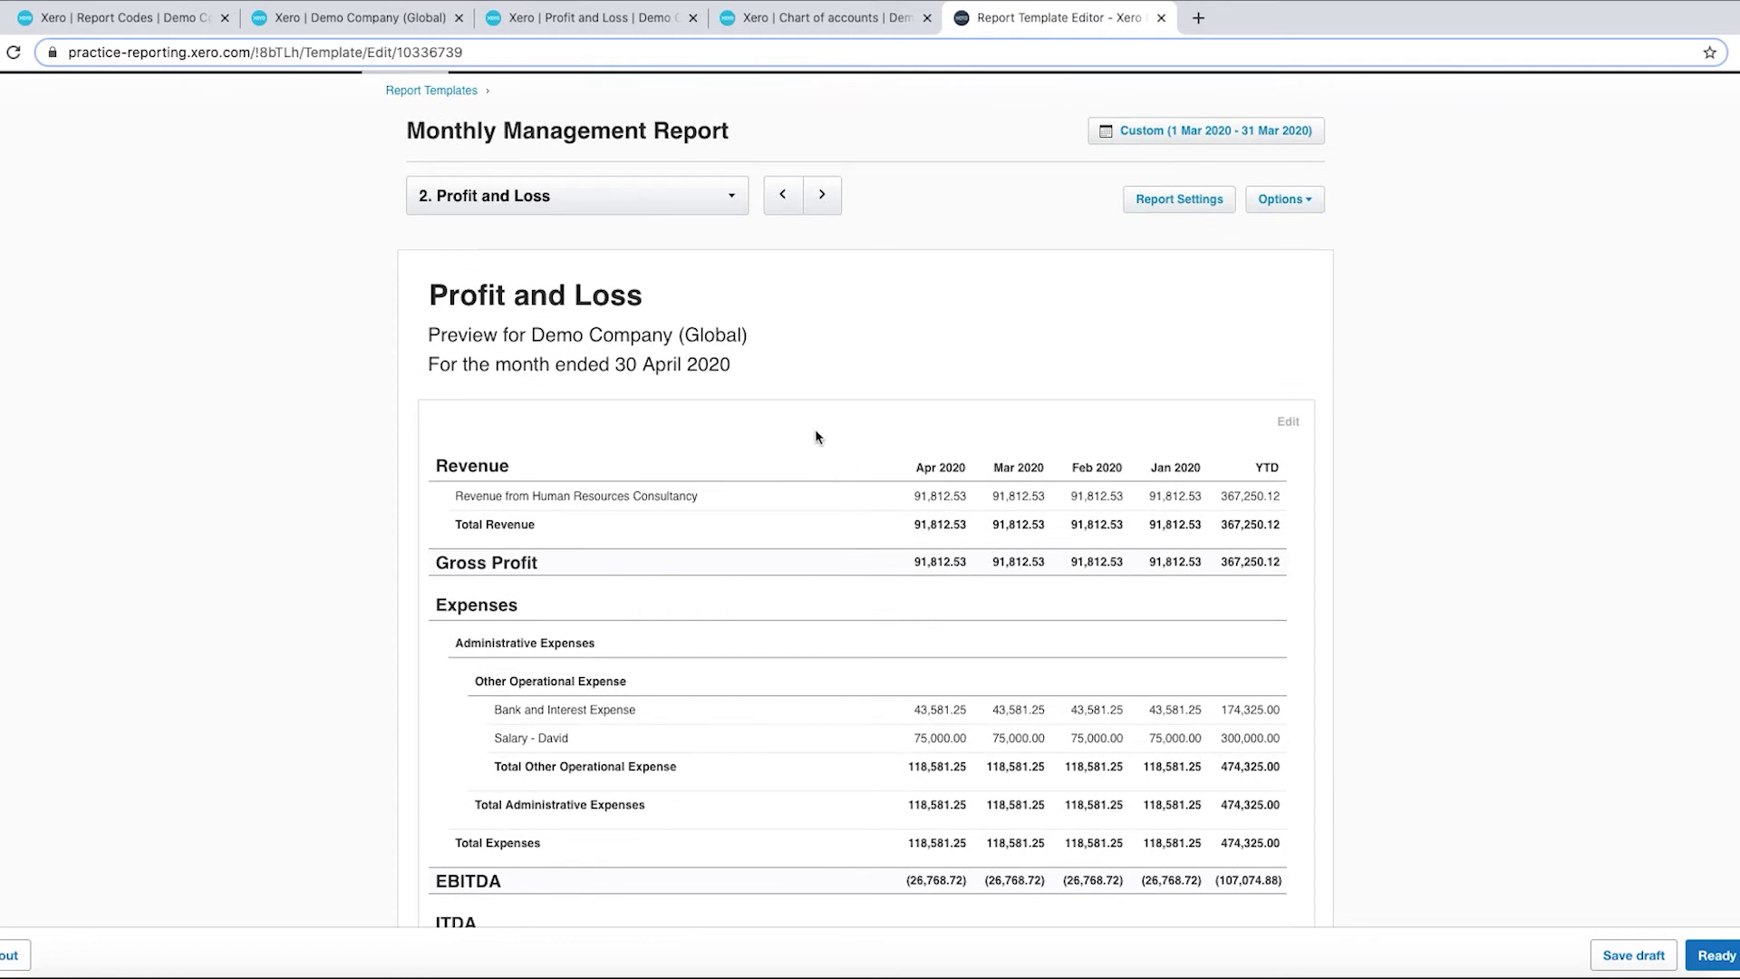
{"action": "left_click", "coordinate": [578, 19]}
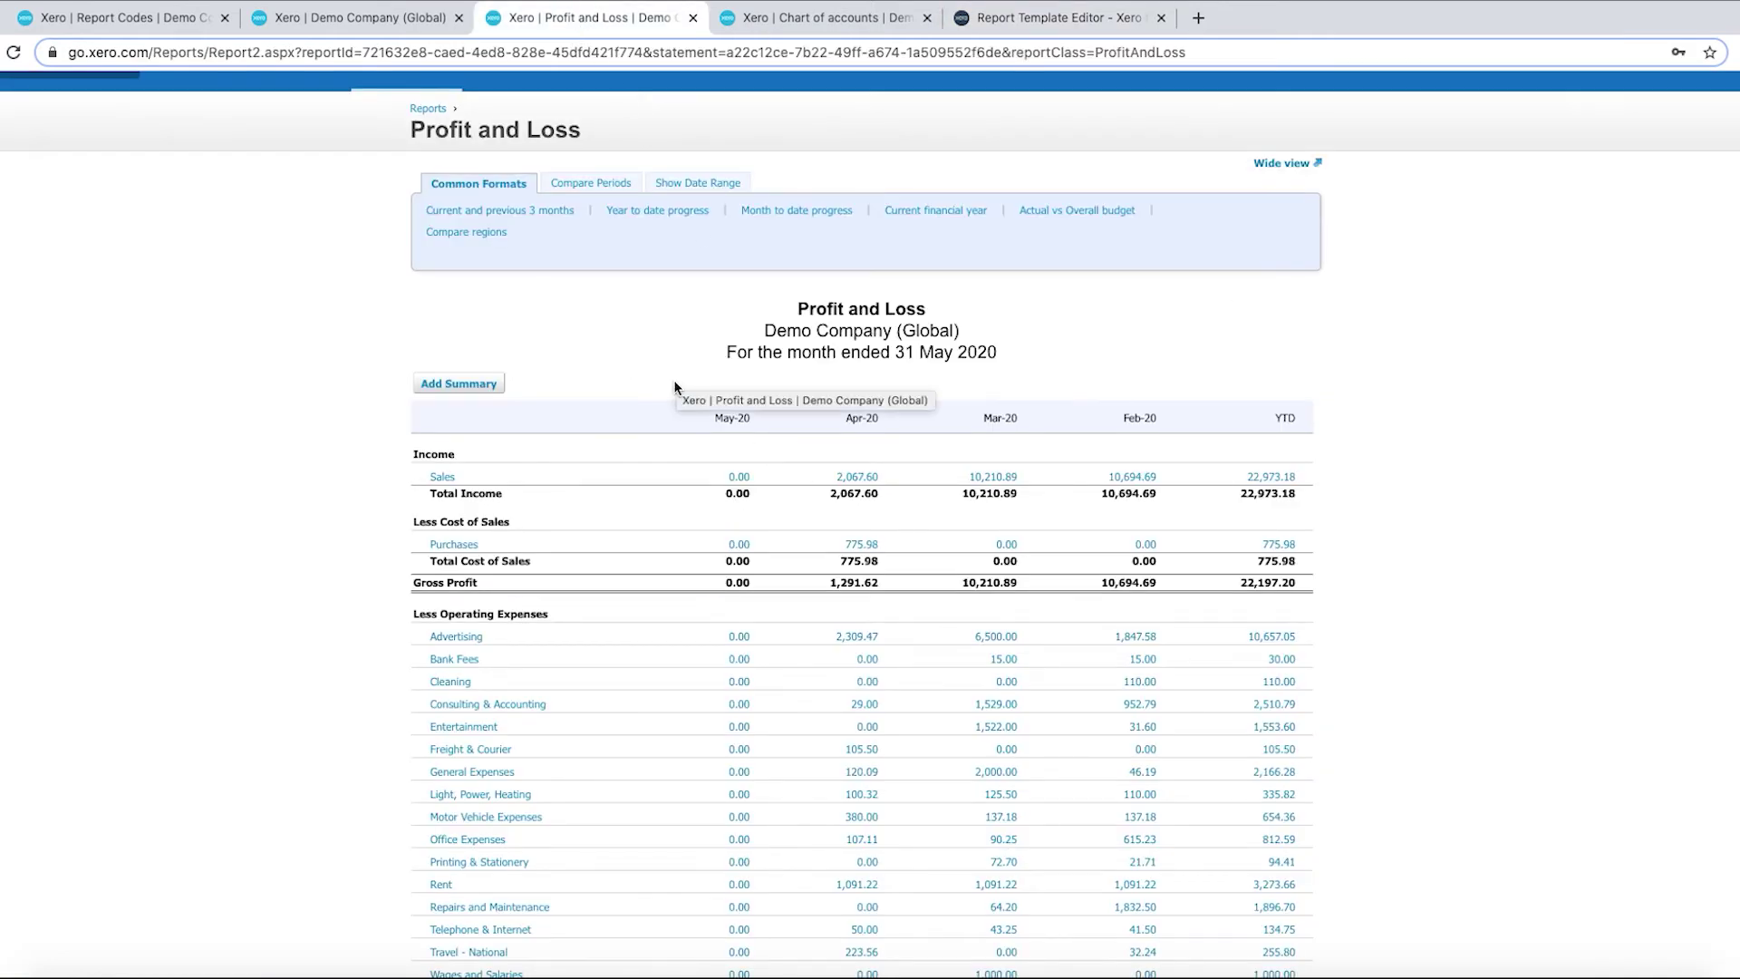
- Scroll through the Monthly Management Report's Profit and Loss to locate Purchases under Other Operational Expense
{"action": "scroll", "coordinate": [680, 381], "scroll_direction": "up", "scroll_amount": 1}
{"action": "scroll", "coordinate": [622, 429], "scroll_direction": "down", "scroll_amount": 4}
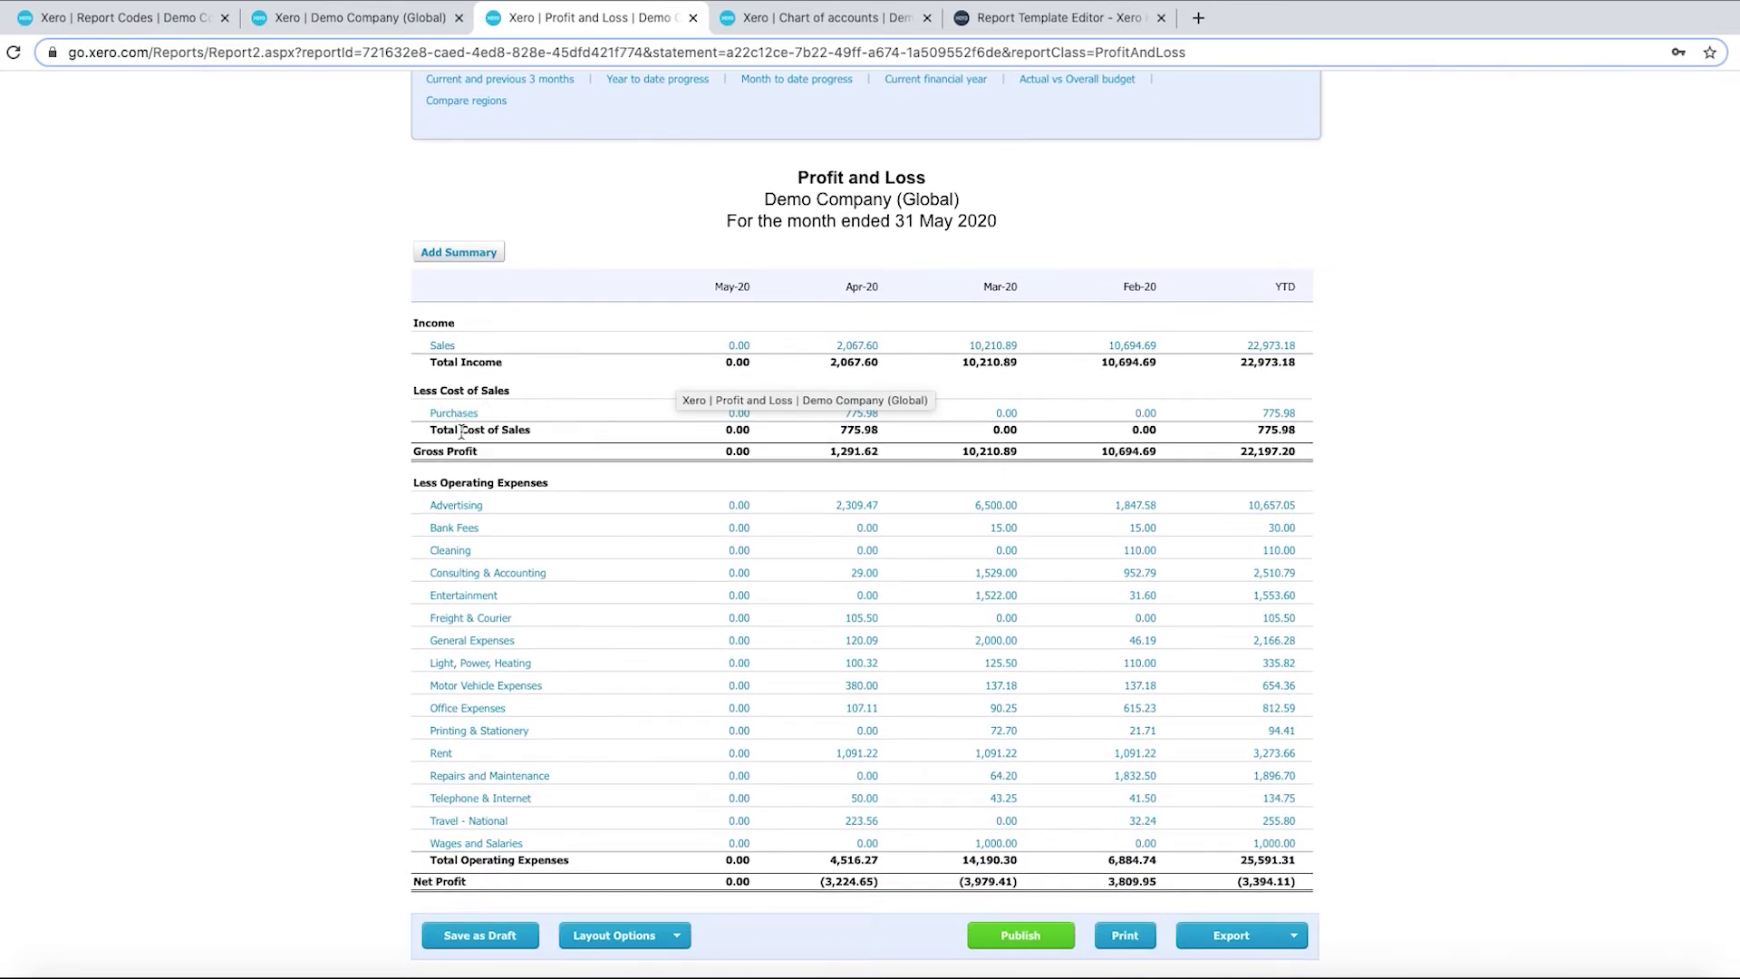
{"action": "scroll", "coordinate": [705, 371], "scroll_direction": "up", "scroll_amount": 5}
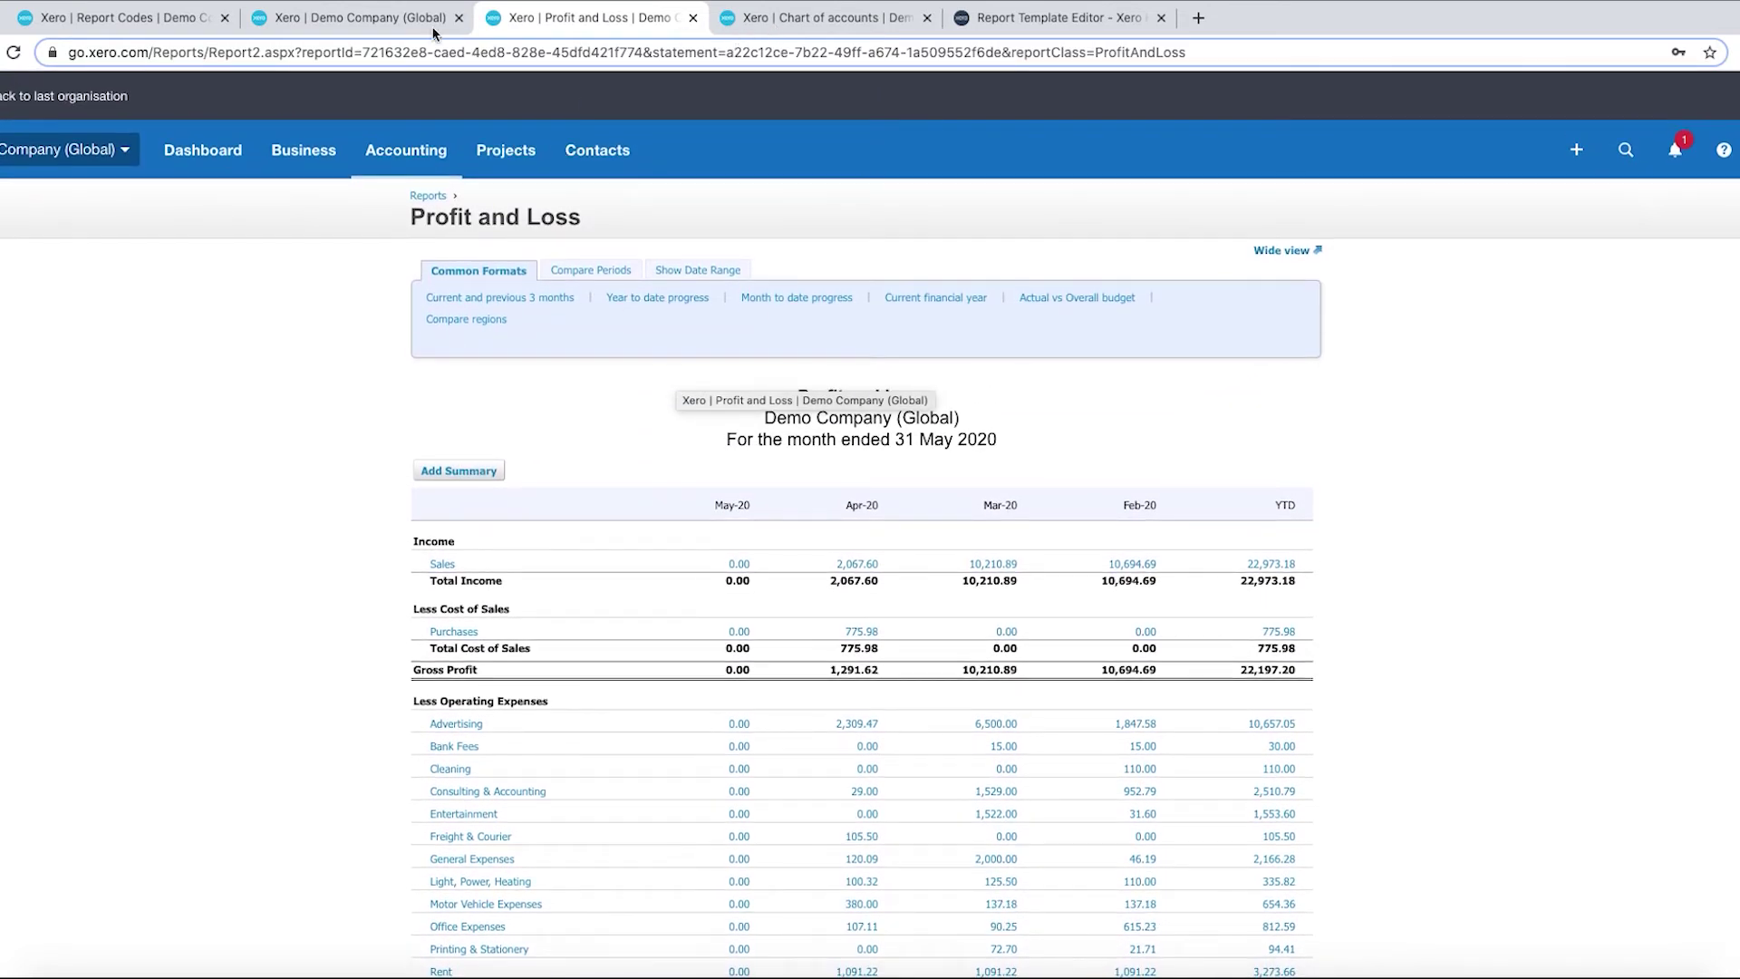
{"action": "left_click", "coordinate": [389, 20]}
{"action": "scroll", "coordinate": [734, 407], "scroll_direction": "down", "scroll_amount": 1}
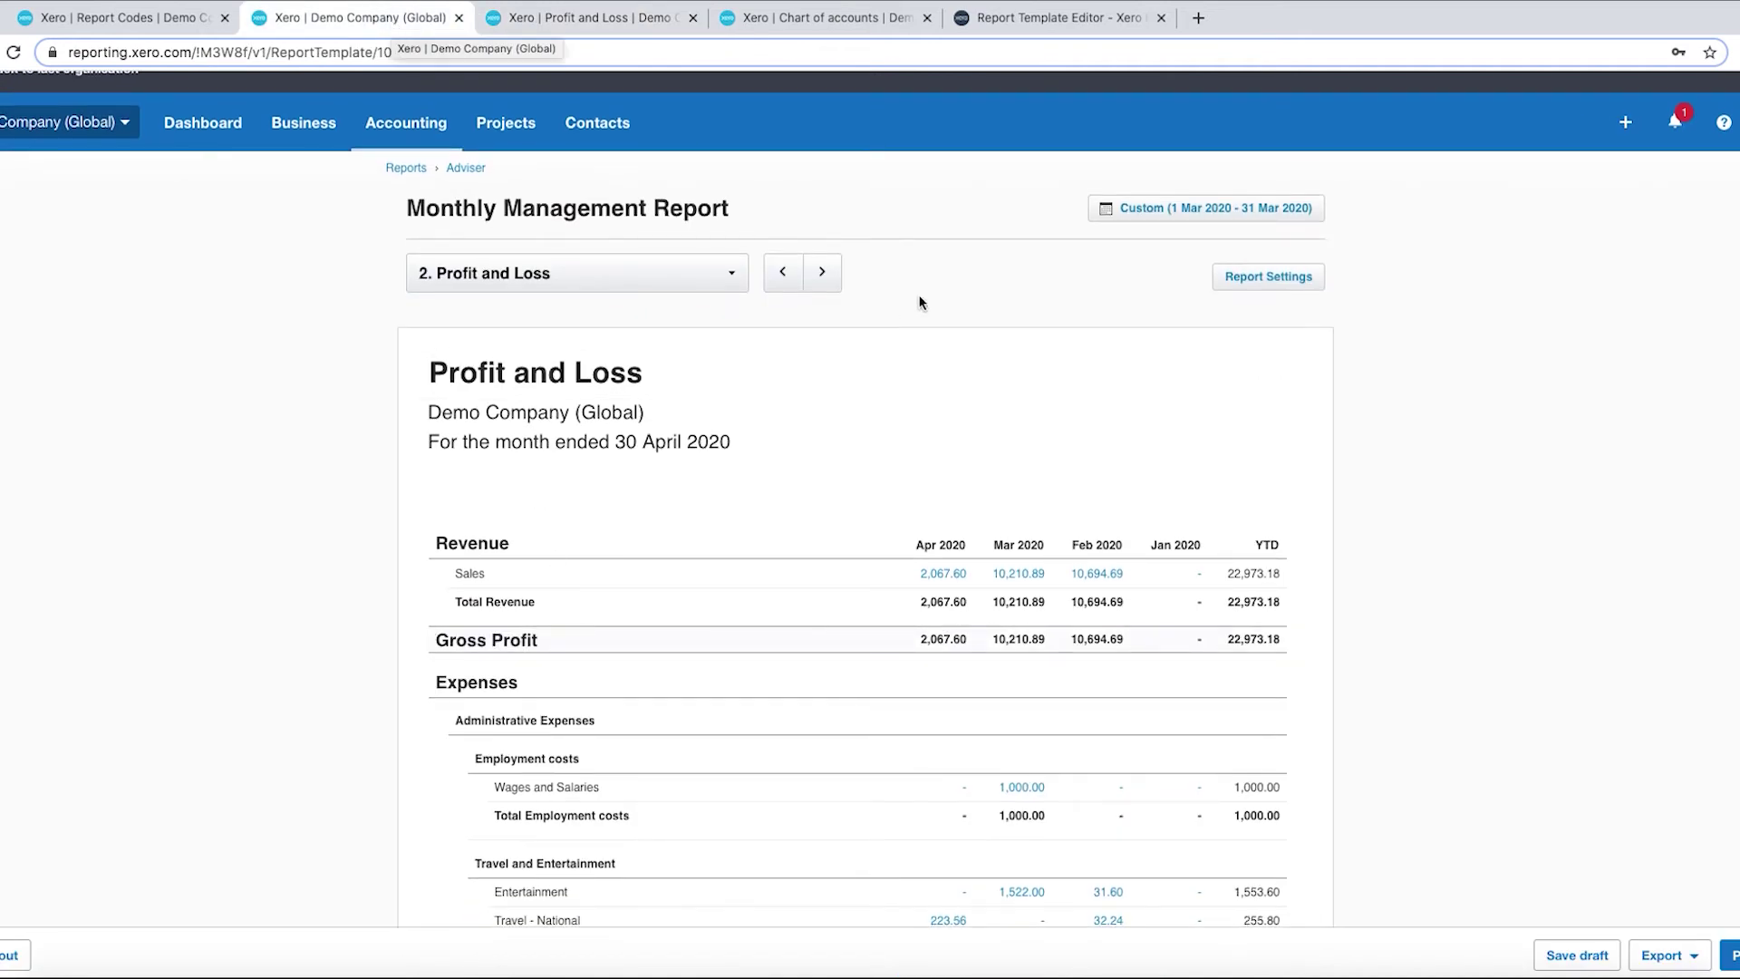
{"action": "scroll", "coordinate": [733, 494], "scroll_direction": "down", "scroll_amount": 4}
{"action": "scroll", "coordinate": [634, 407], "scroll_direction": "up", "scroll_amount": 4}
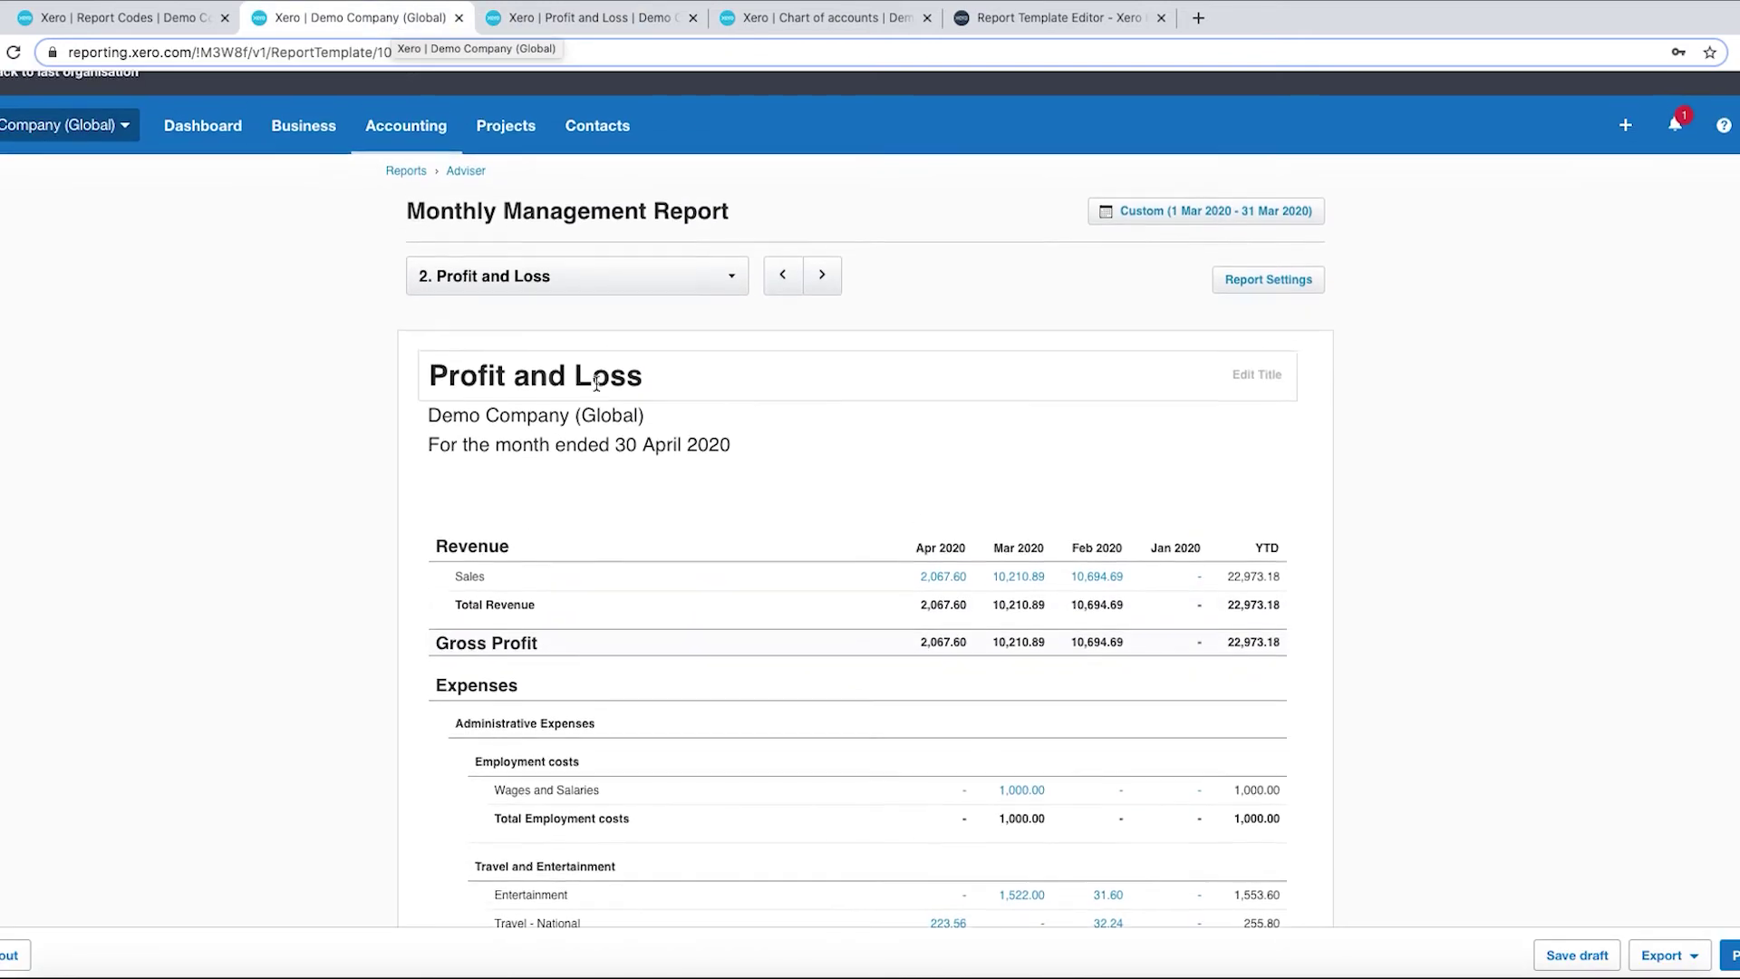
{"action": "scroll", "coordinate": [786, 462], "scroll_direction": "down", "scroll_amount": 2}
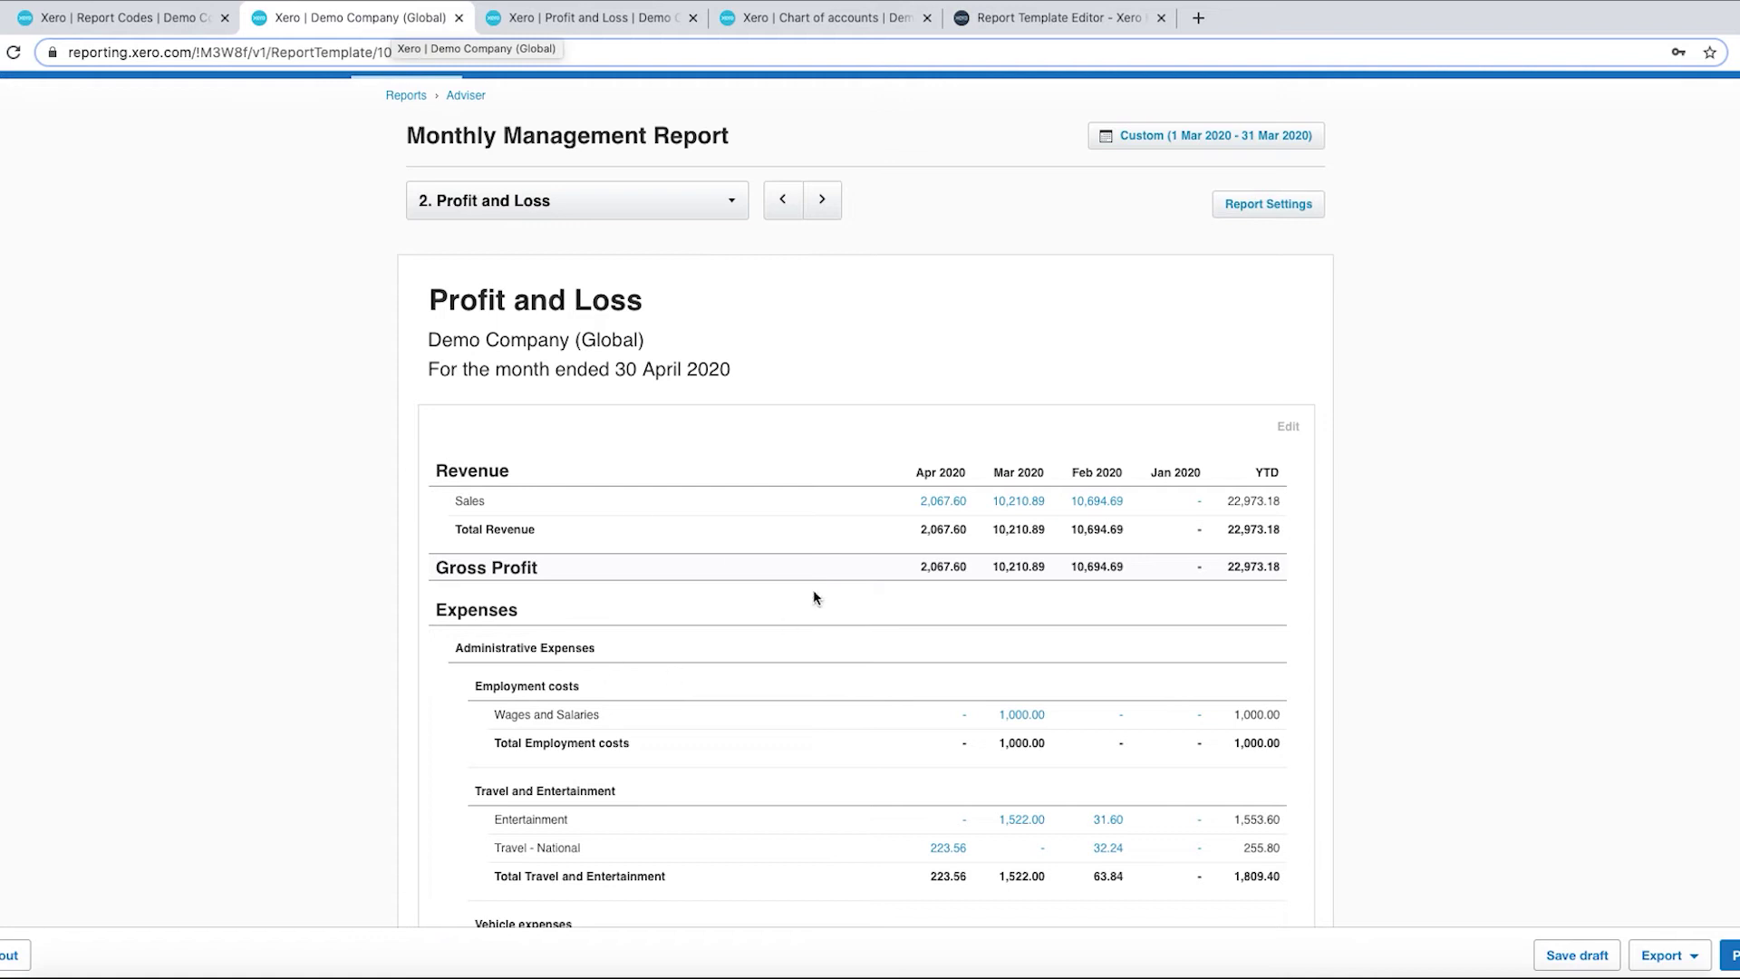
{"action": "scroll", "coordinate": [688, 605], "scroll_direction": "down", "scroll_amount": 18}
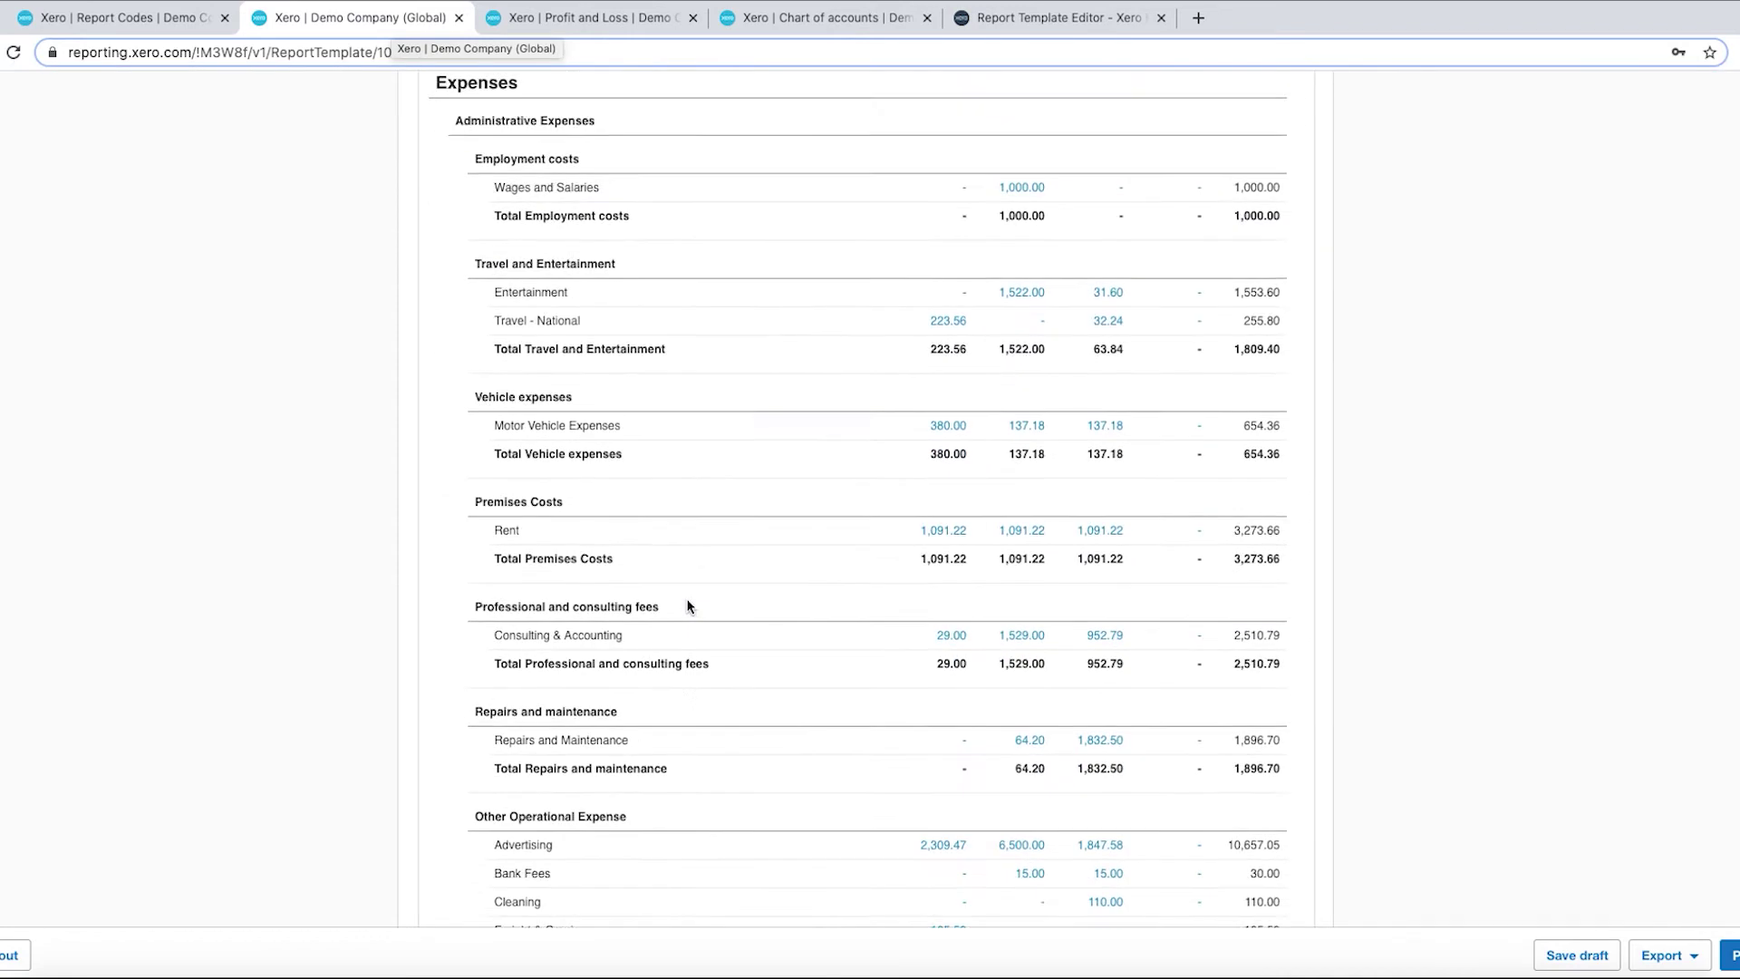
{"action": "scroll", "coordinate": [686, 605], "scroll_direction": "down", "scroll_amount": 1}
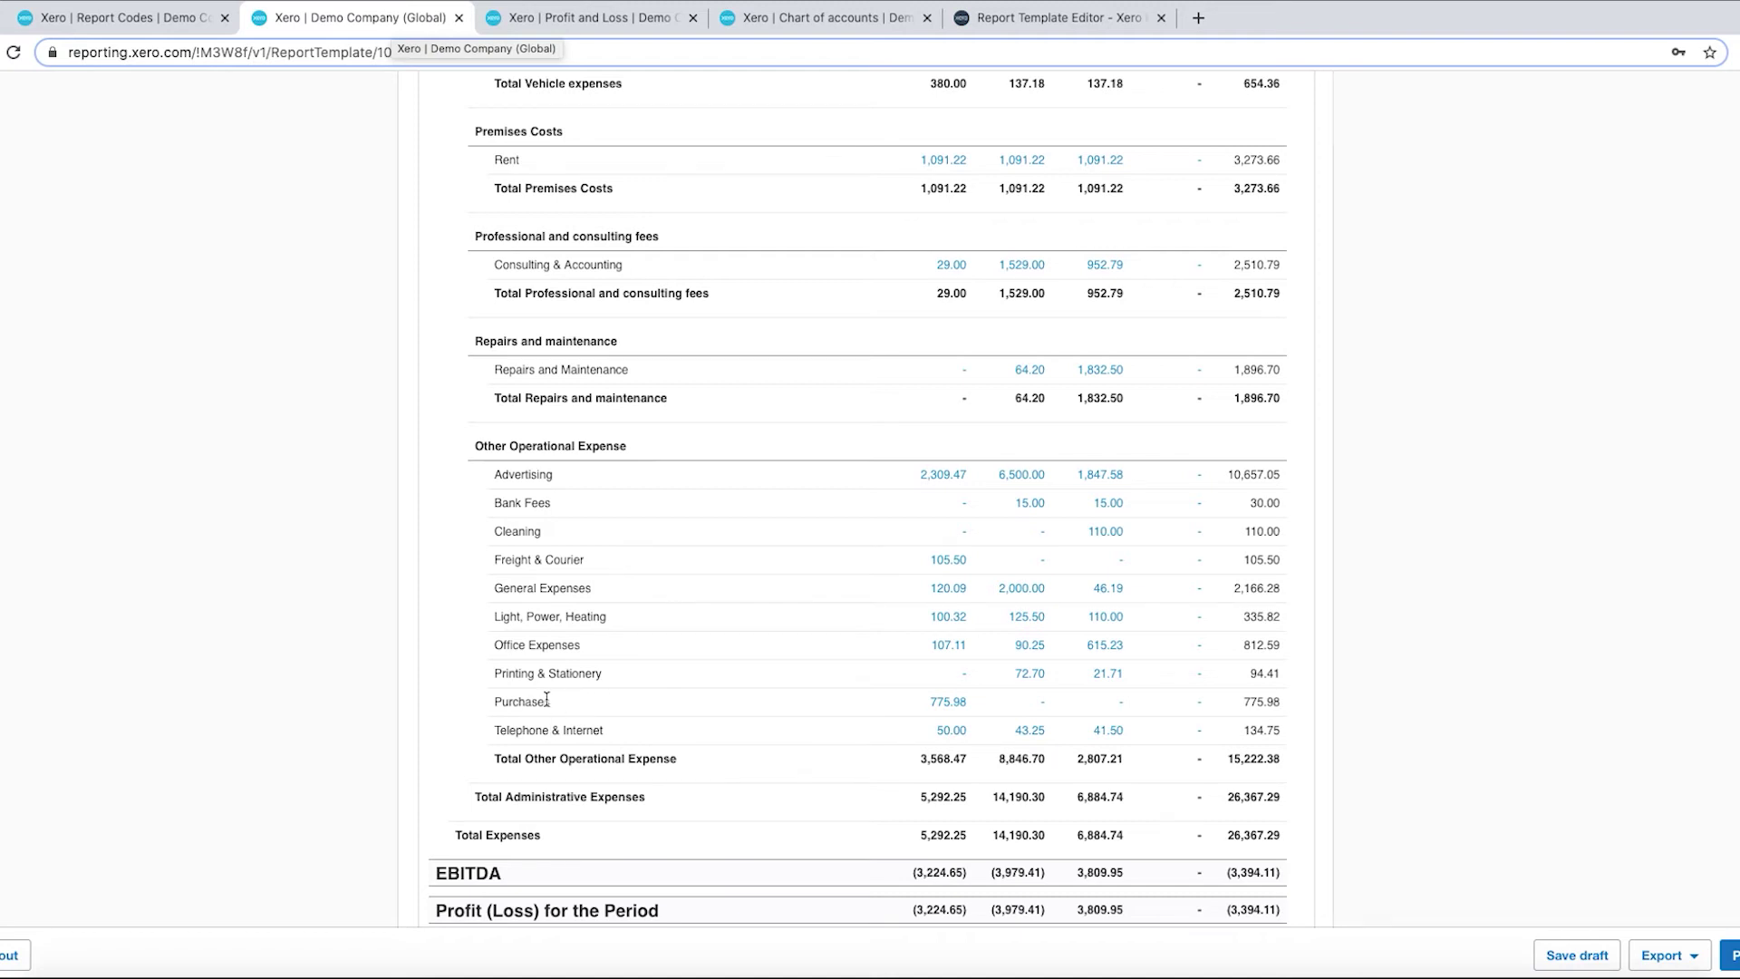
{"action": "scroll", "coordinate": [620, 663], "scroll_direction": "up", "scroll_amount": 1}
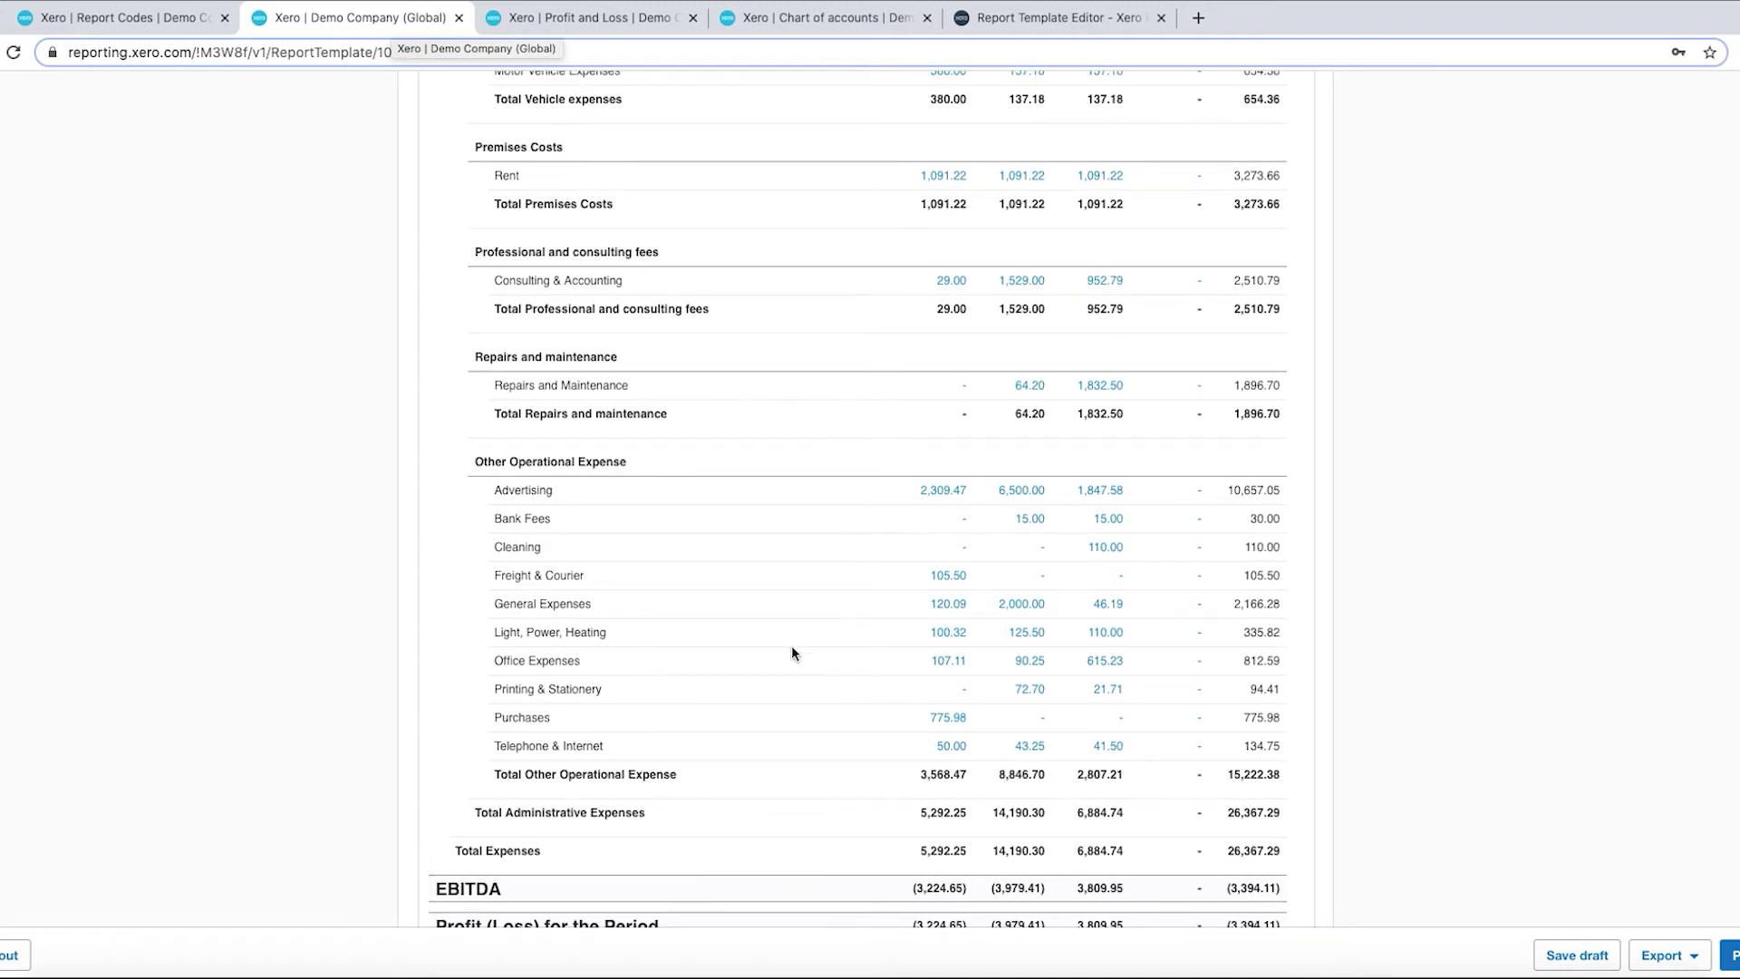
{"action": "scroll", "coordinate": [516, 625], "scroll_direction": "up", "scroll_amount": 10}
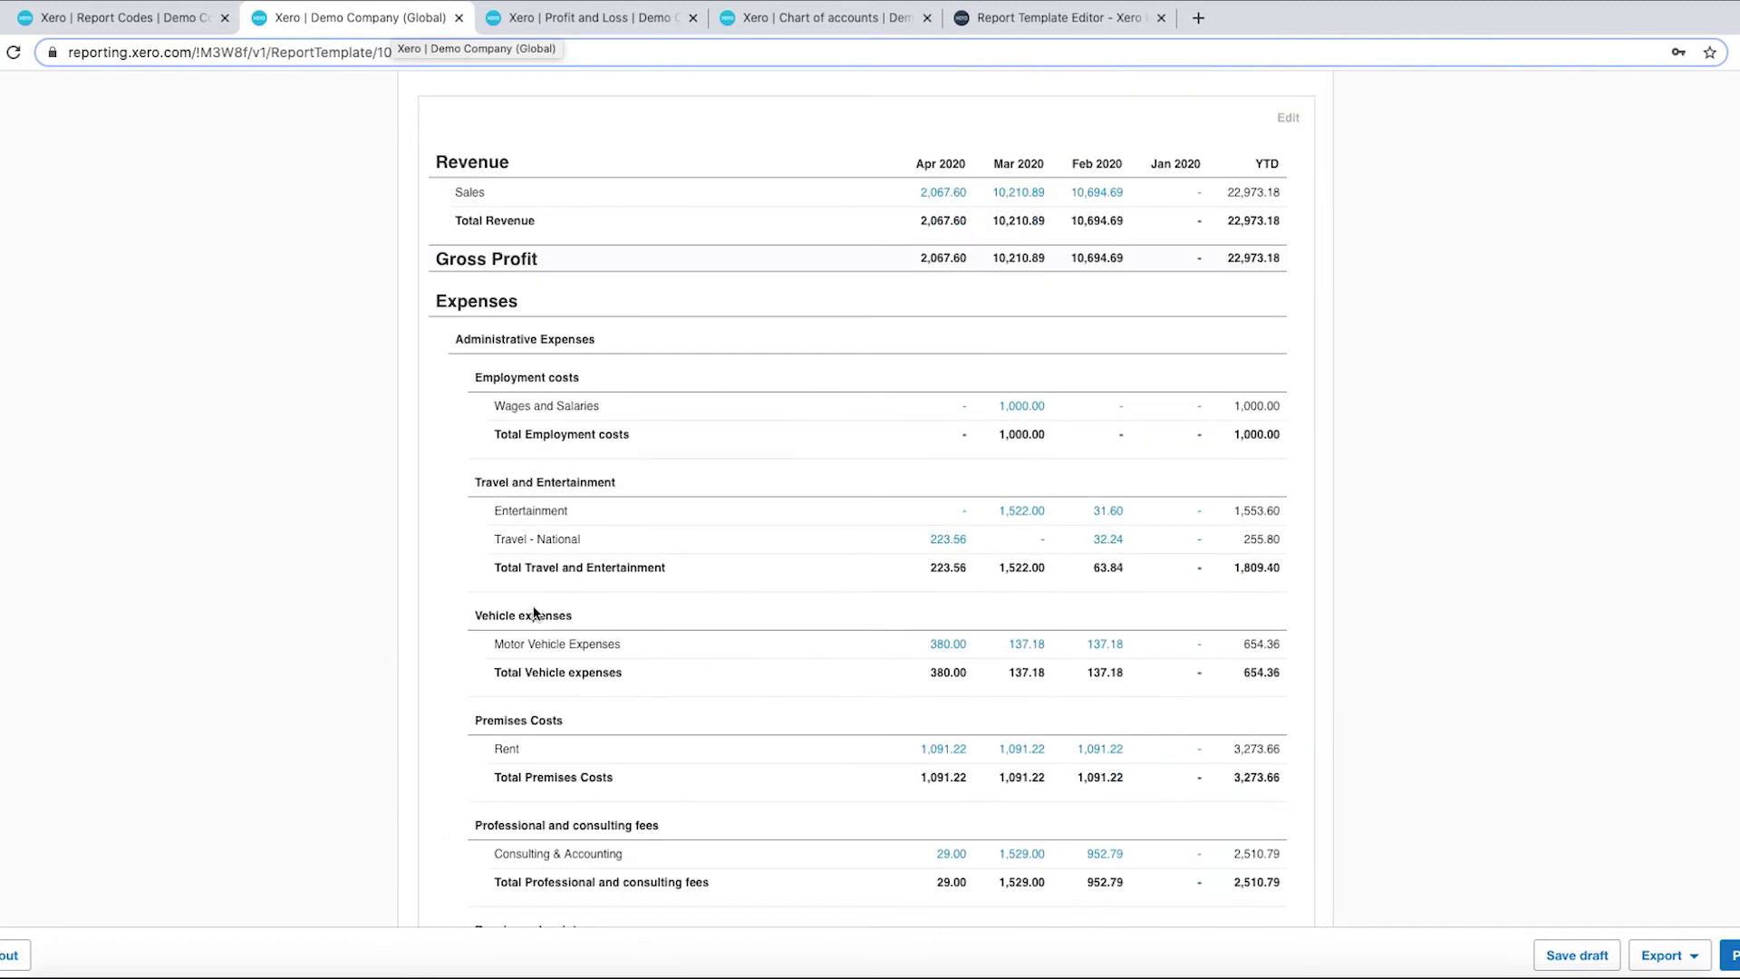
{"action": "left_click", "coordinate": [166, 18]}
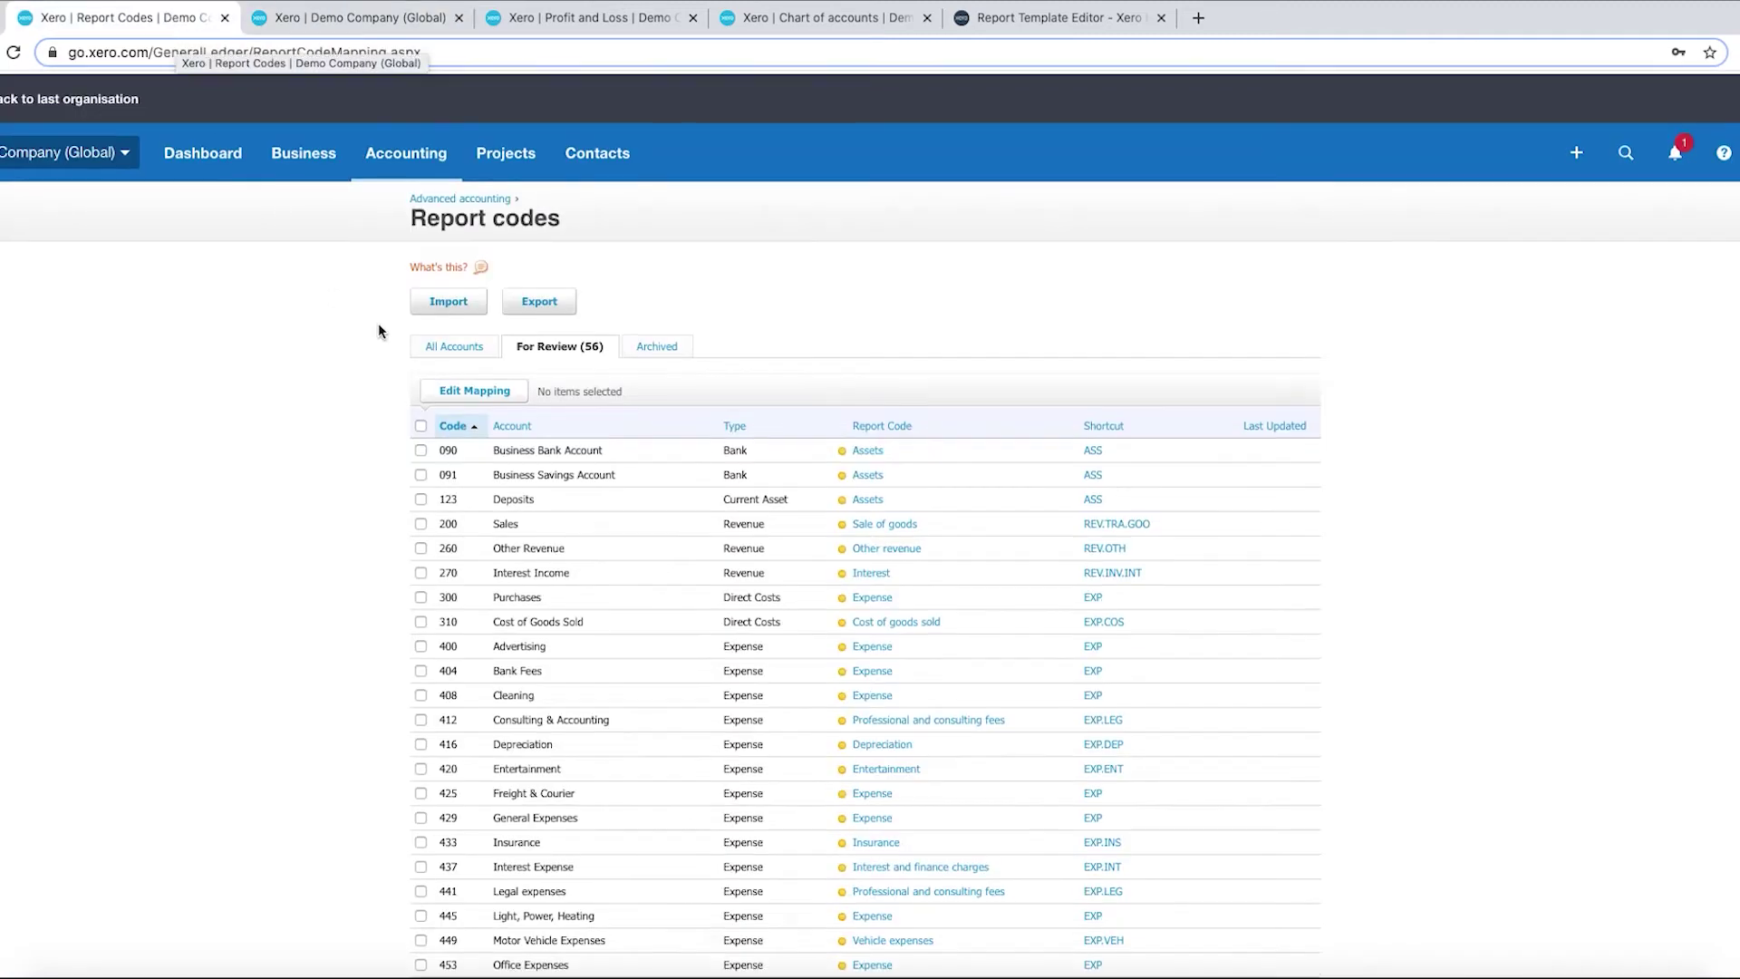
- Open Accounting > Advanced > Report codes and start editing the Purchases (300) mapping
{"action": "left_click", "coordinate": [405, 152]}
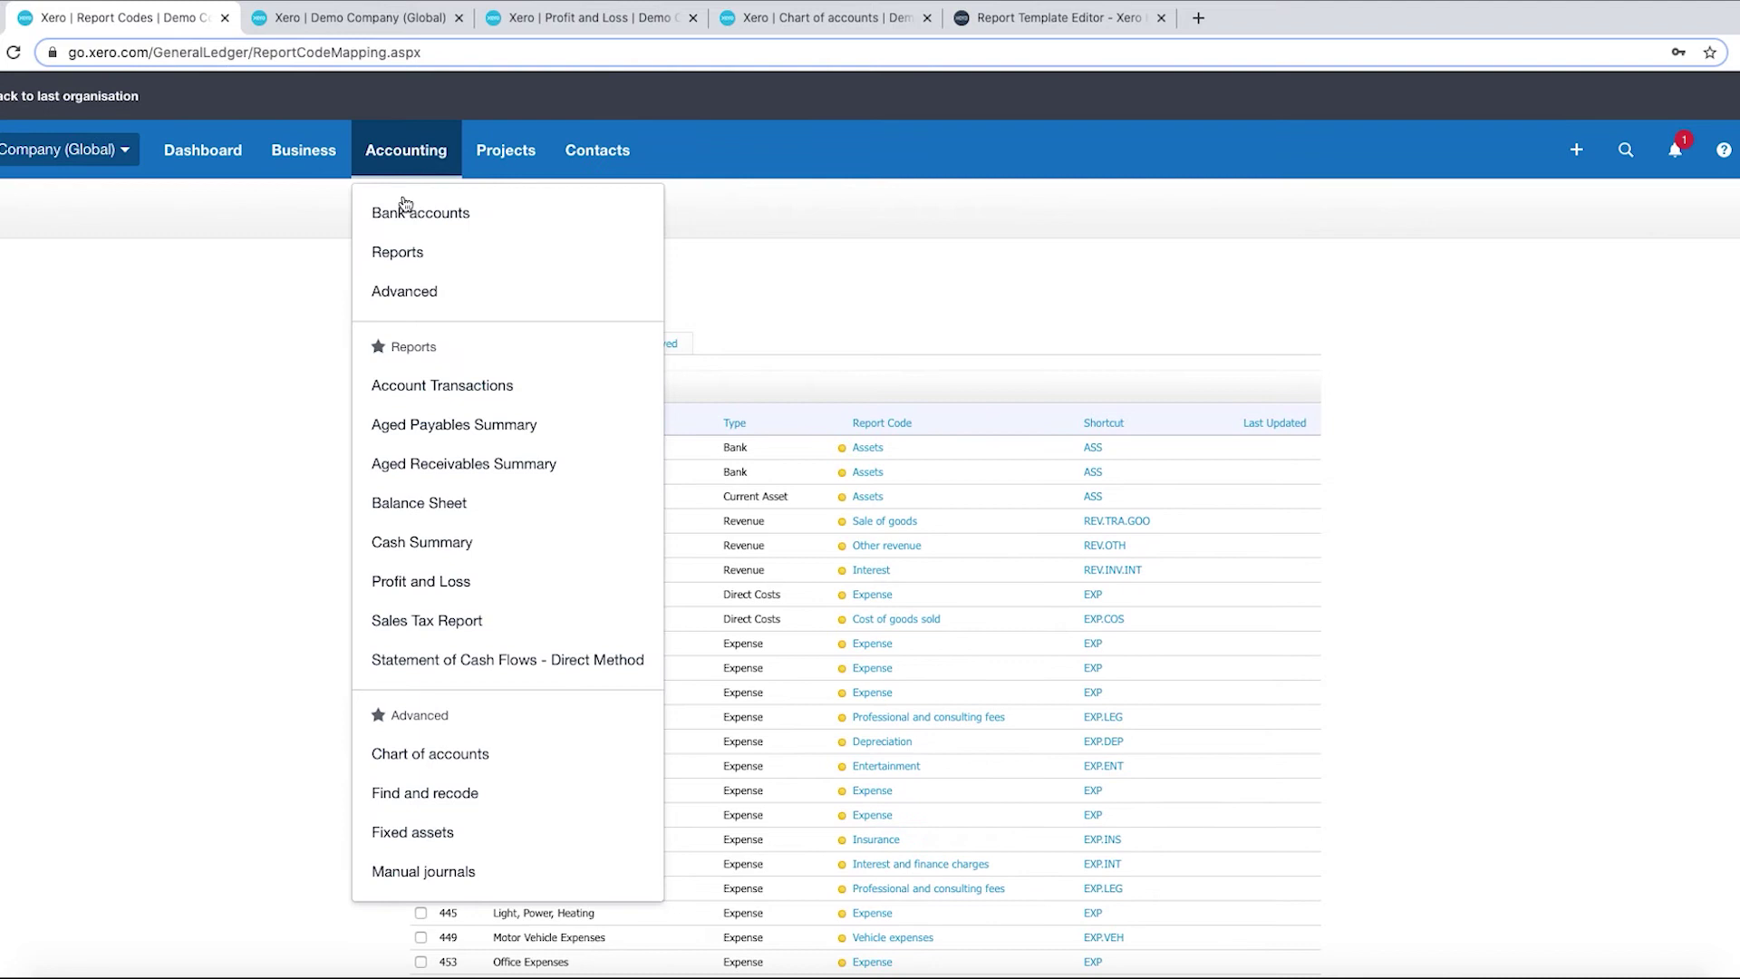
{"action": "left_click", "coordinate": [407, 289]}
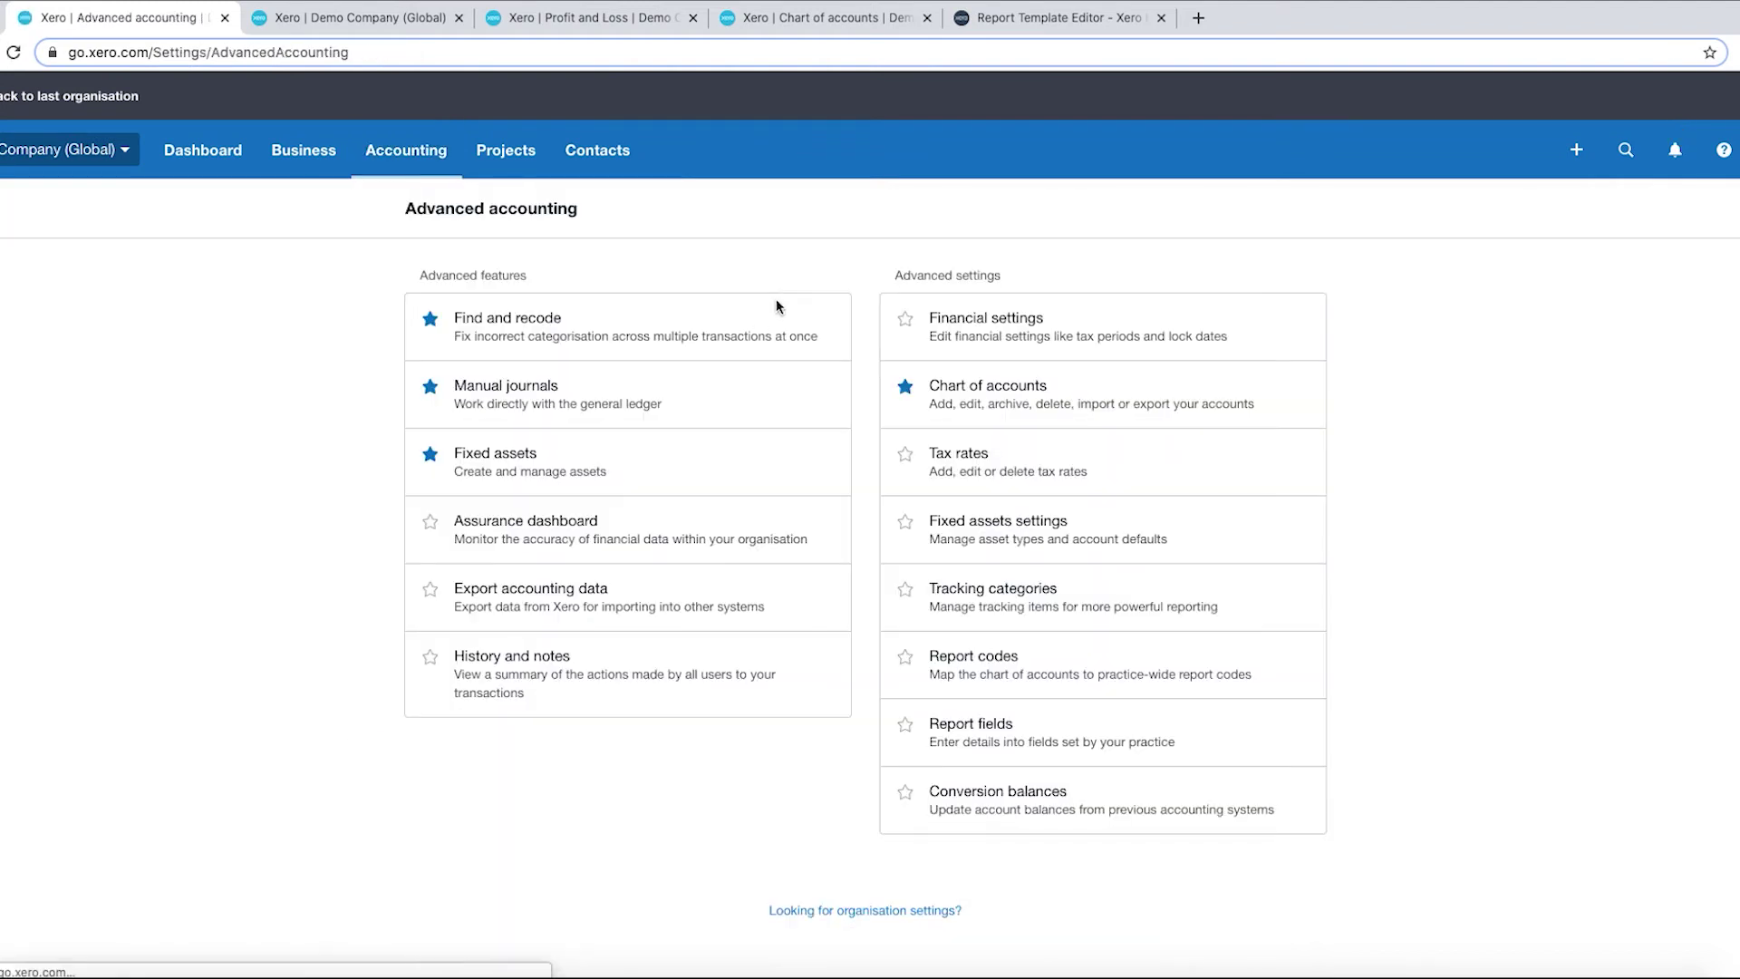
{"action": "left_click", "coordinate": [964, 667]}
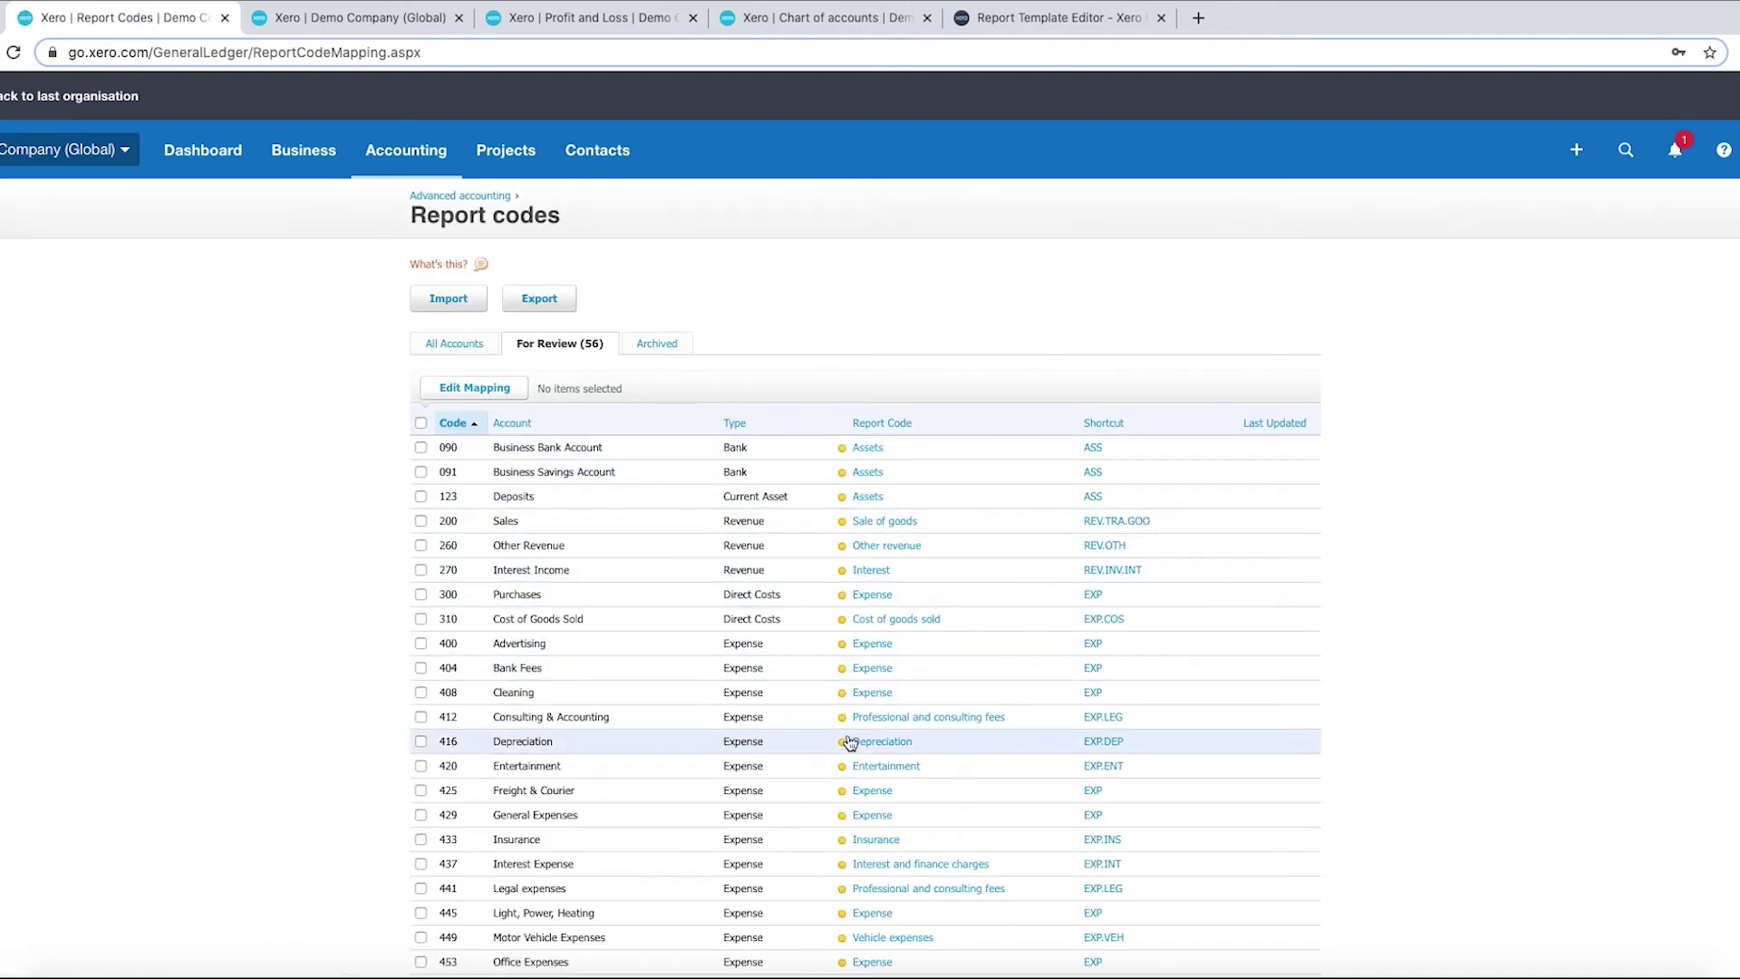
{"action": "scroll", "coordinate": [878, 727], "scroll_direction": "down", "scroll_amount": 2}
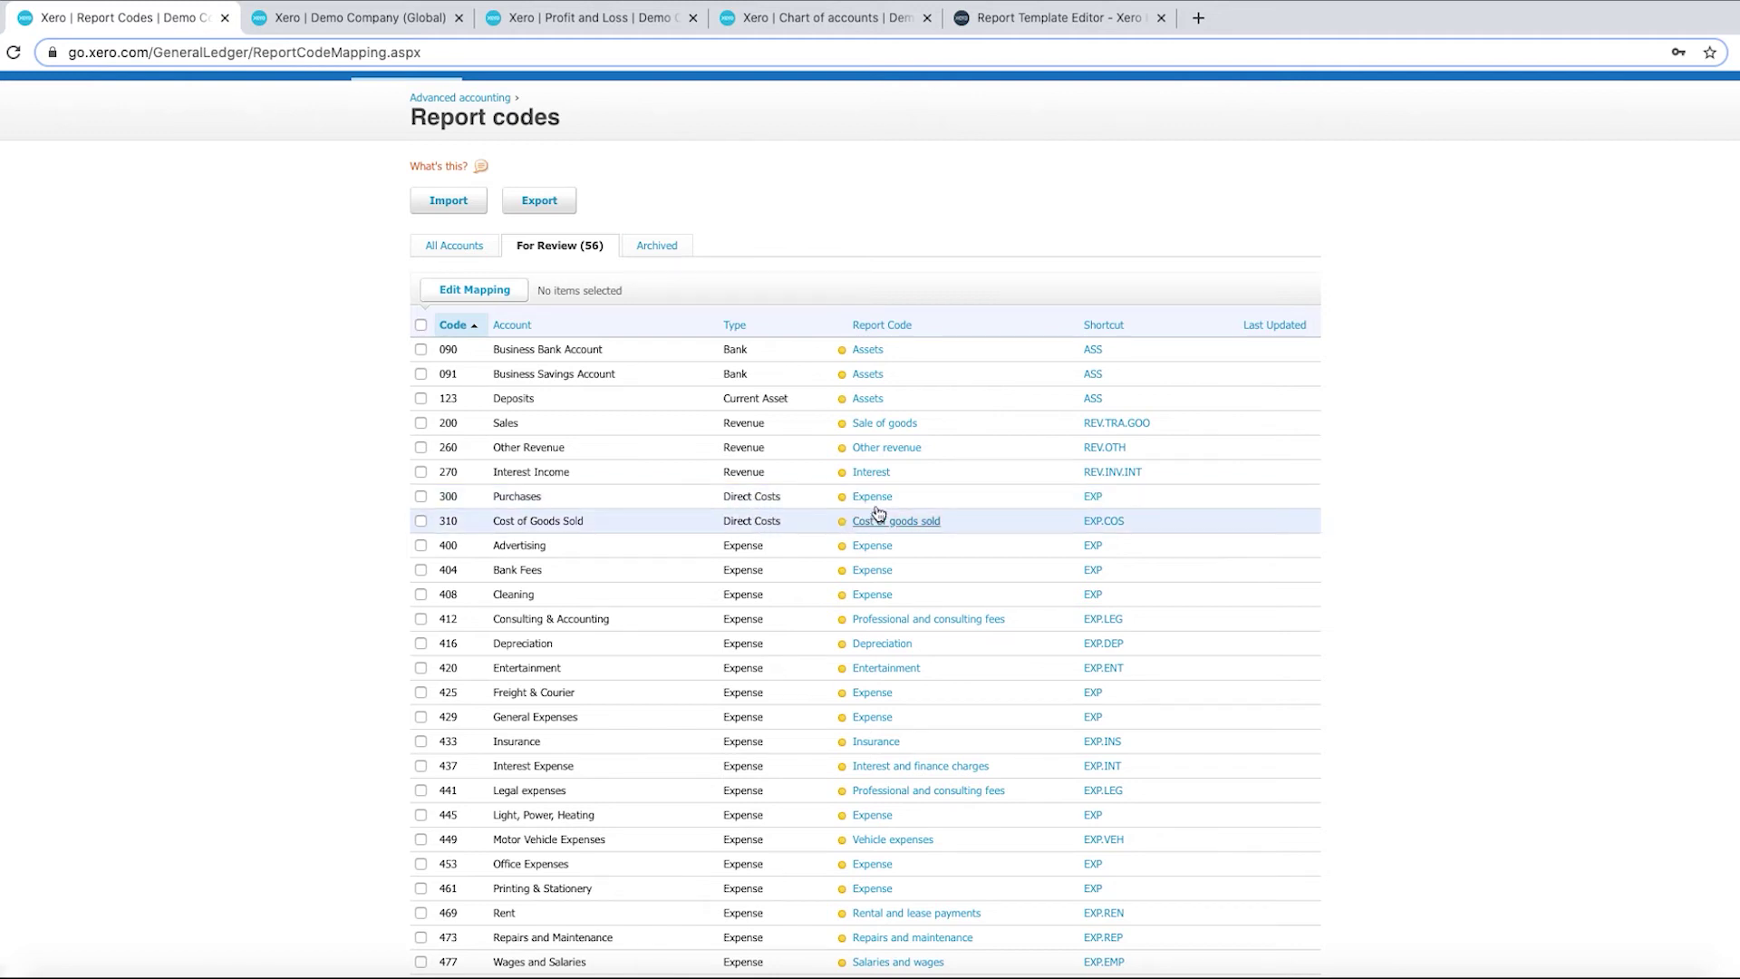
{"action": "left_click", "coordinate": [808, 504]}
- Map Purchases (300) to Expense › Cost of goods sold › Direct costs (EXP.COS.DIR) and confirm
{"action": "left_click", "coordinate": [487, 491]}
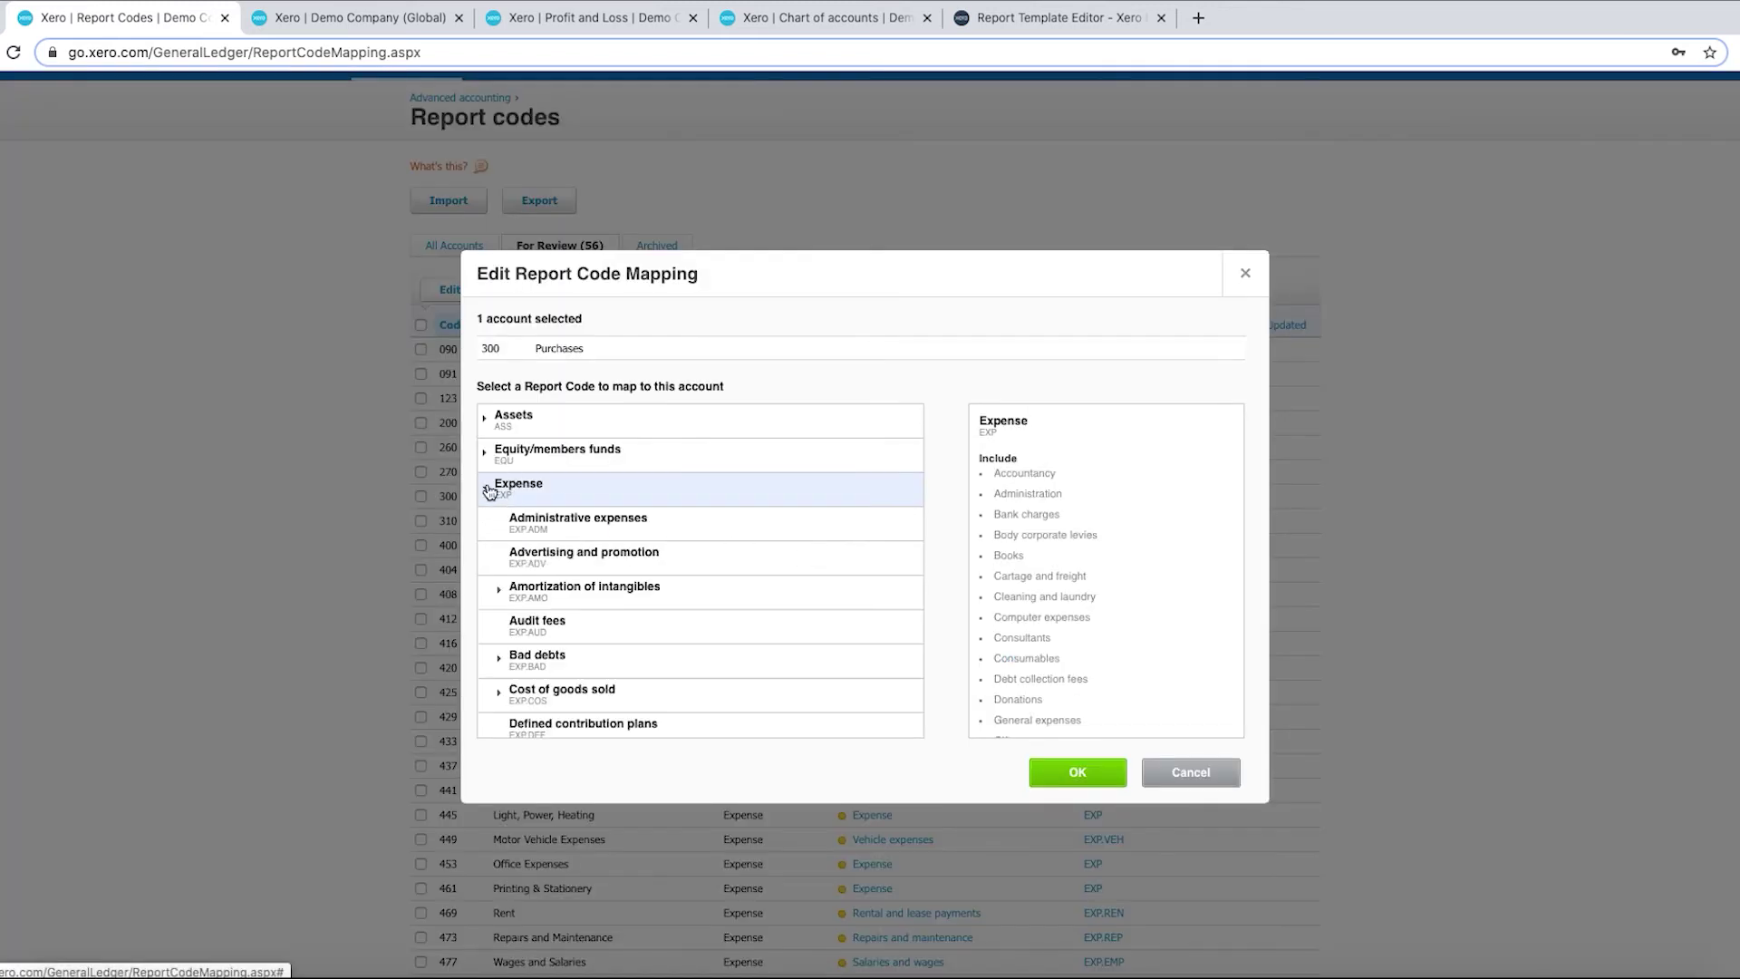
{"action": "scroll", "coordinate": [602, 591], "scroll_direction": "down", "scroll_amount": 2}
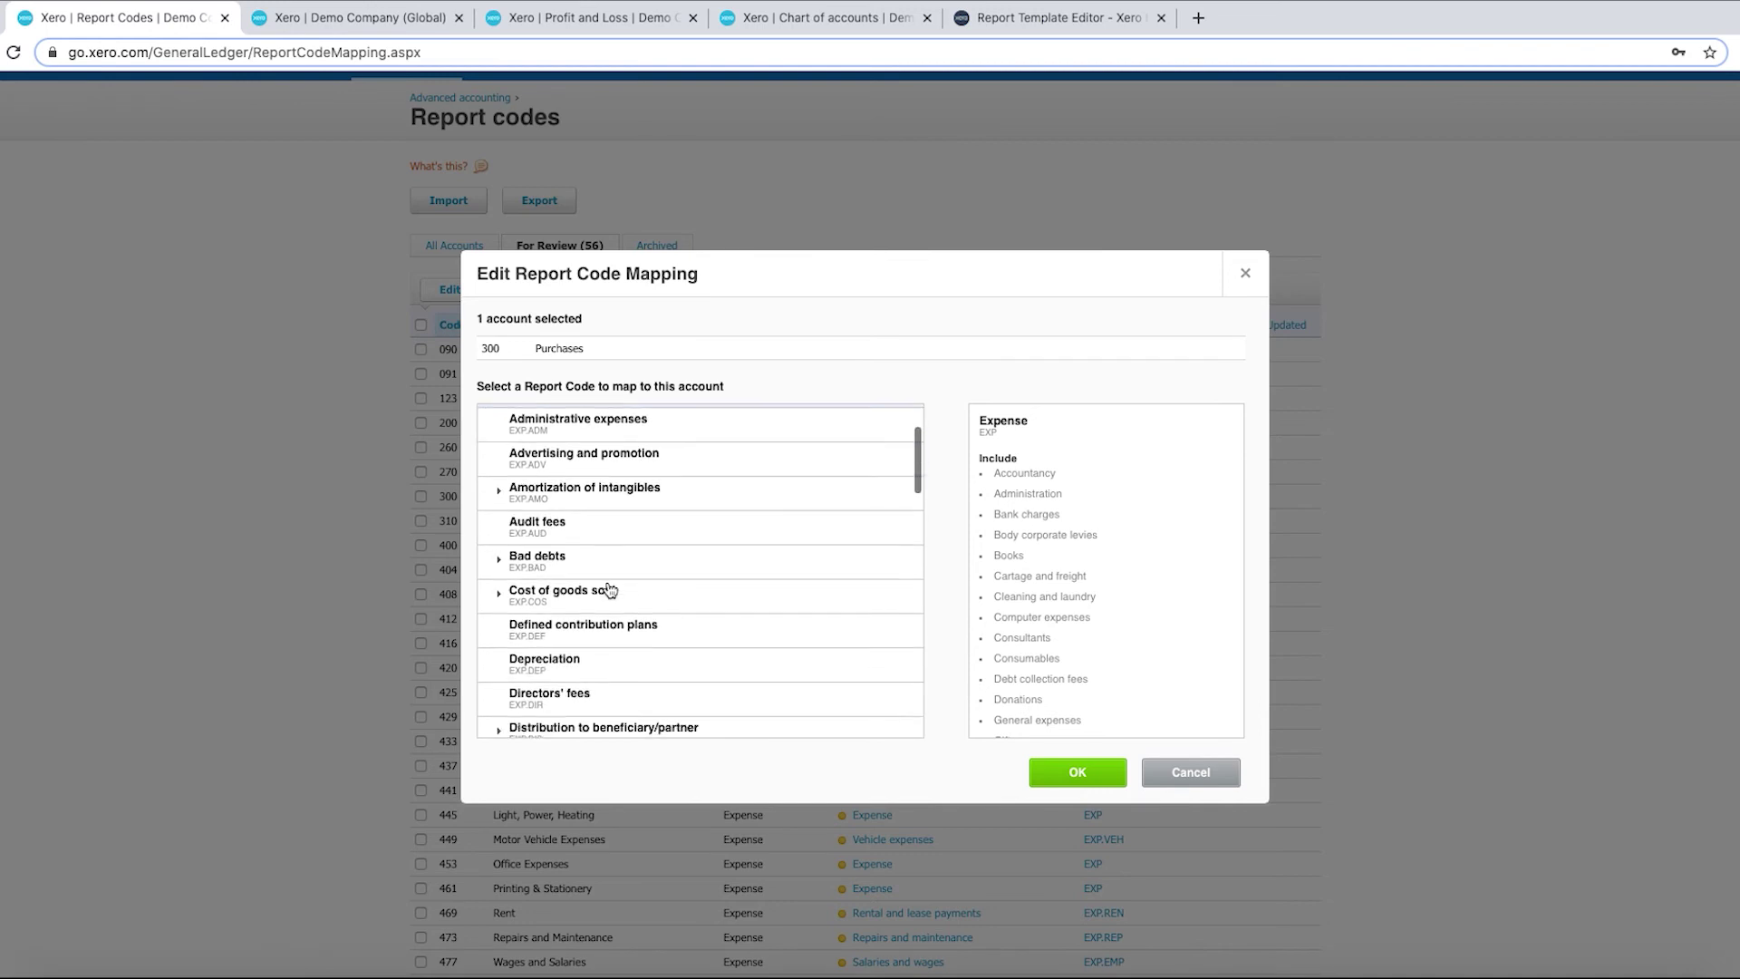
{"action": "left_click", "coordinate": [499, 595]}
{"action": "scroll", "coordinate": [693, 643], "scroll_direction": "down", "scroll_amount": 2}
{"action": "scroll", "coordinate": [692, 642], "scroll_direction": "down", "scroll_amount": 2}
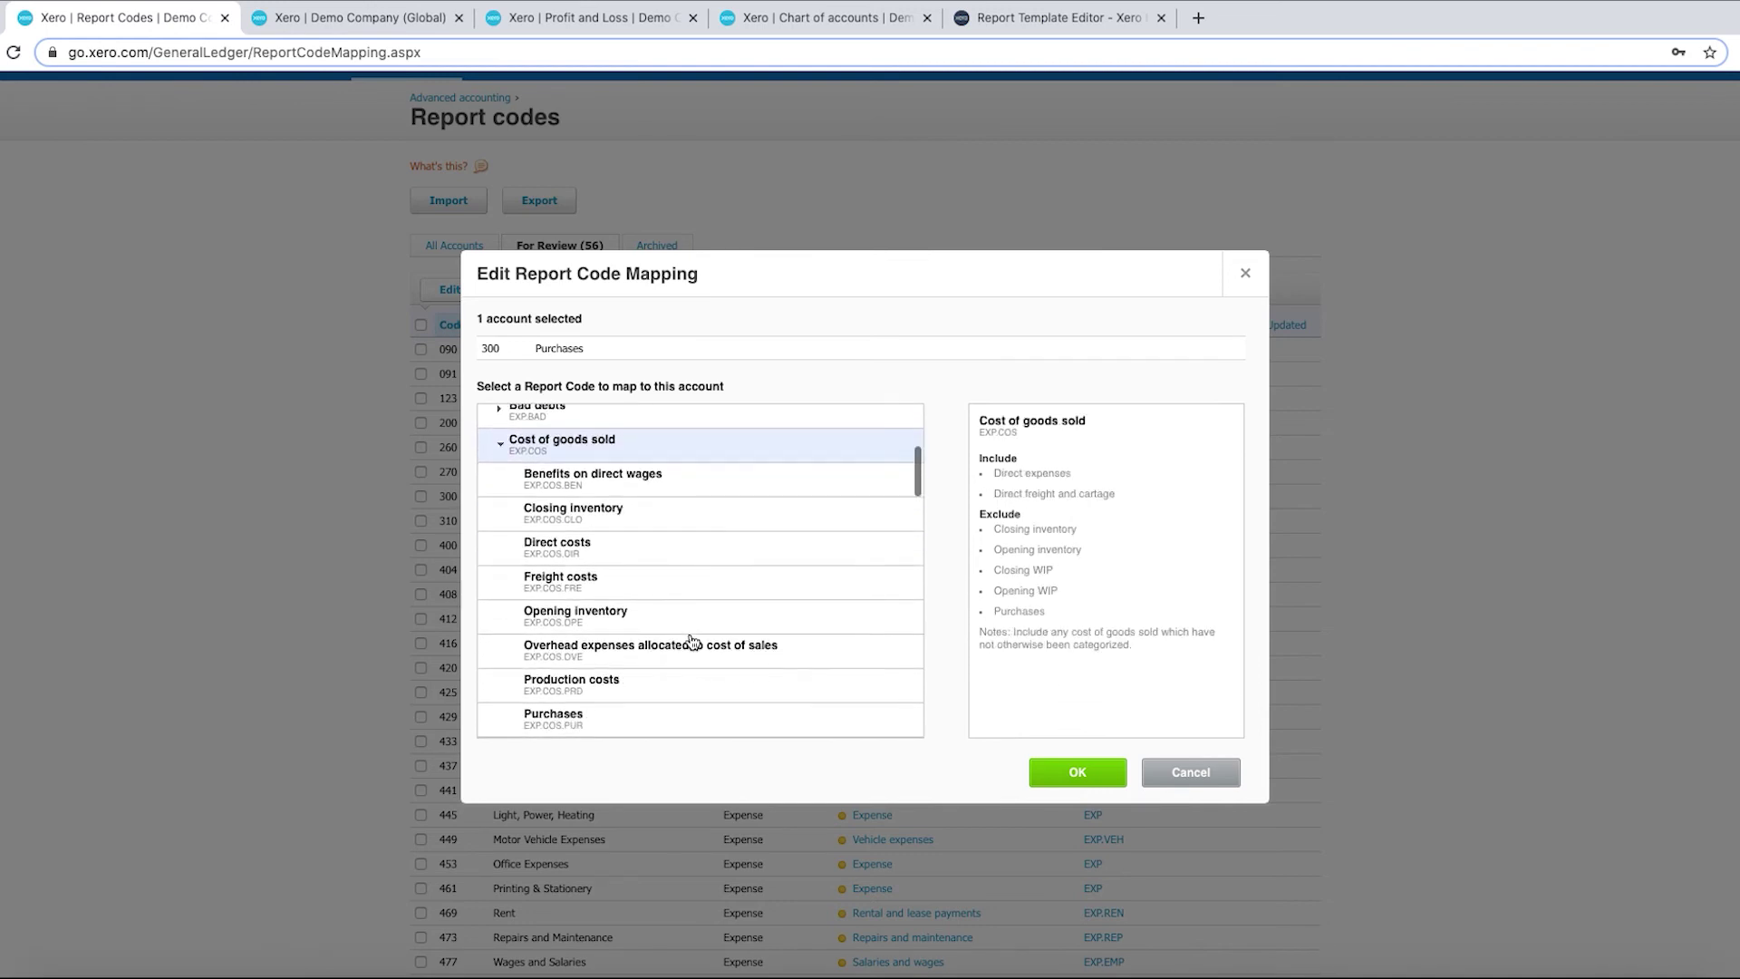
{"action": "left_click", "coordinate": [544, 555]}
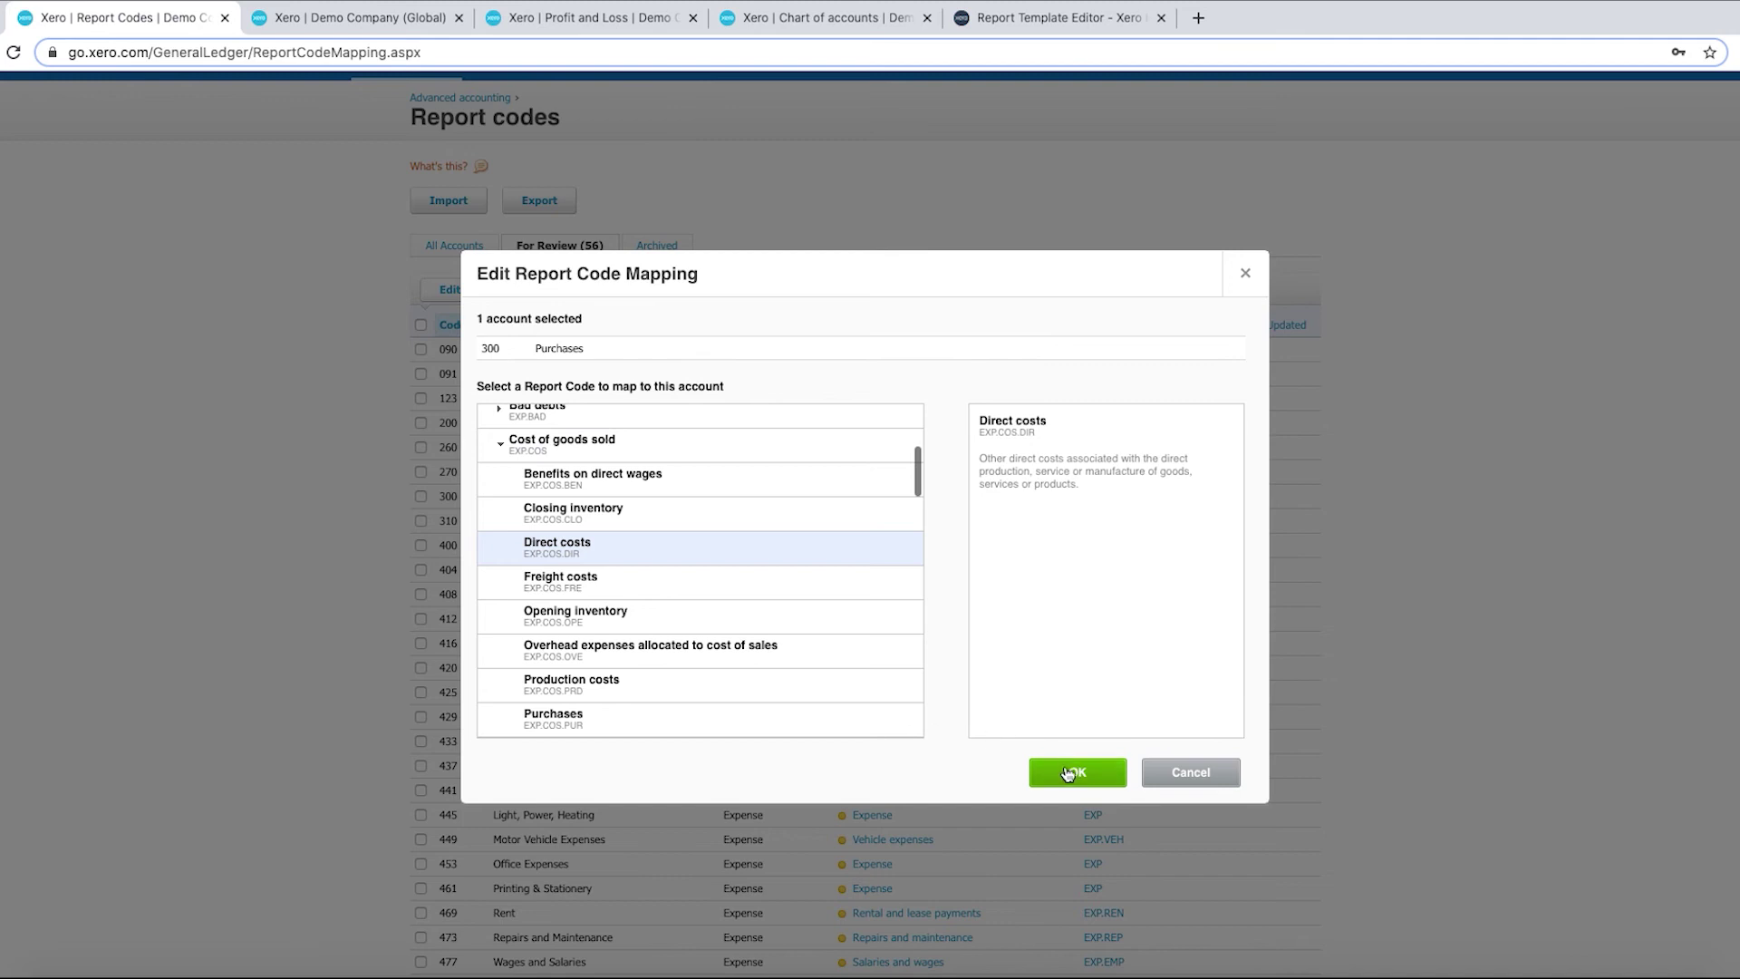
{"action": "left_click", "coordinate": [1059, 770]}
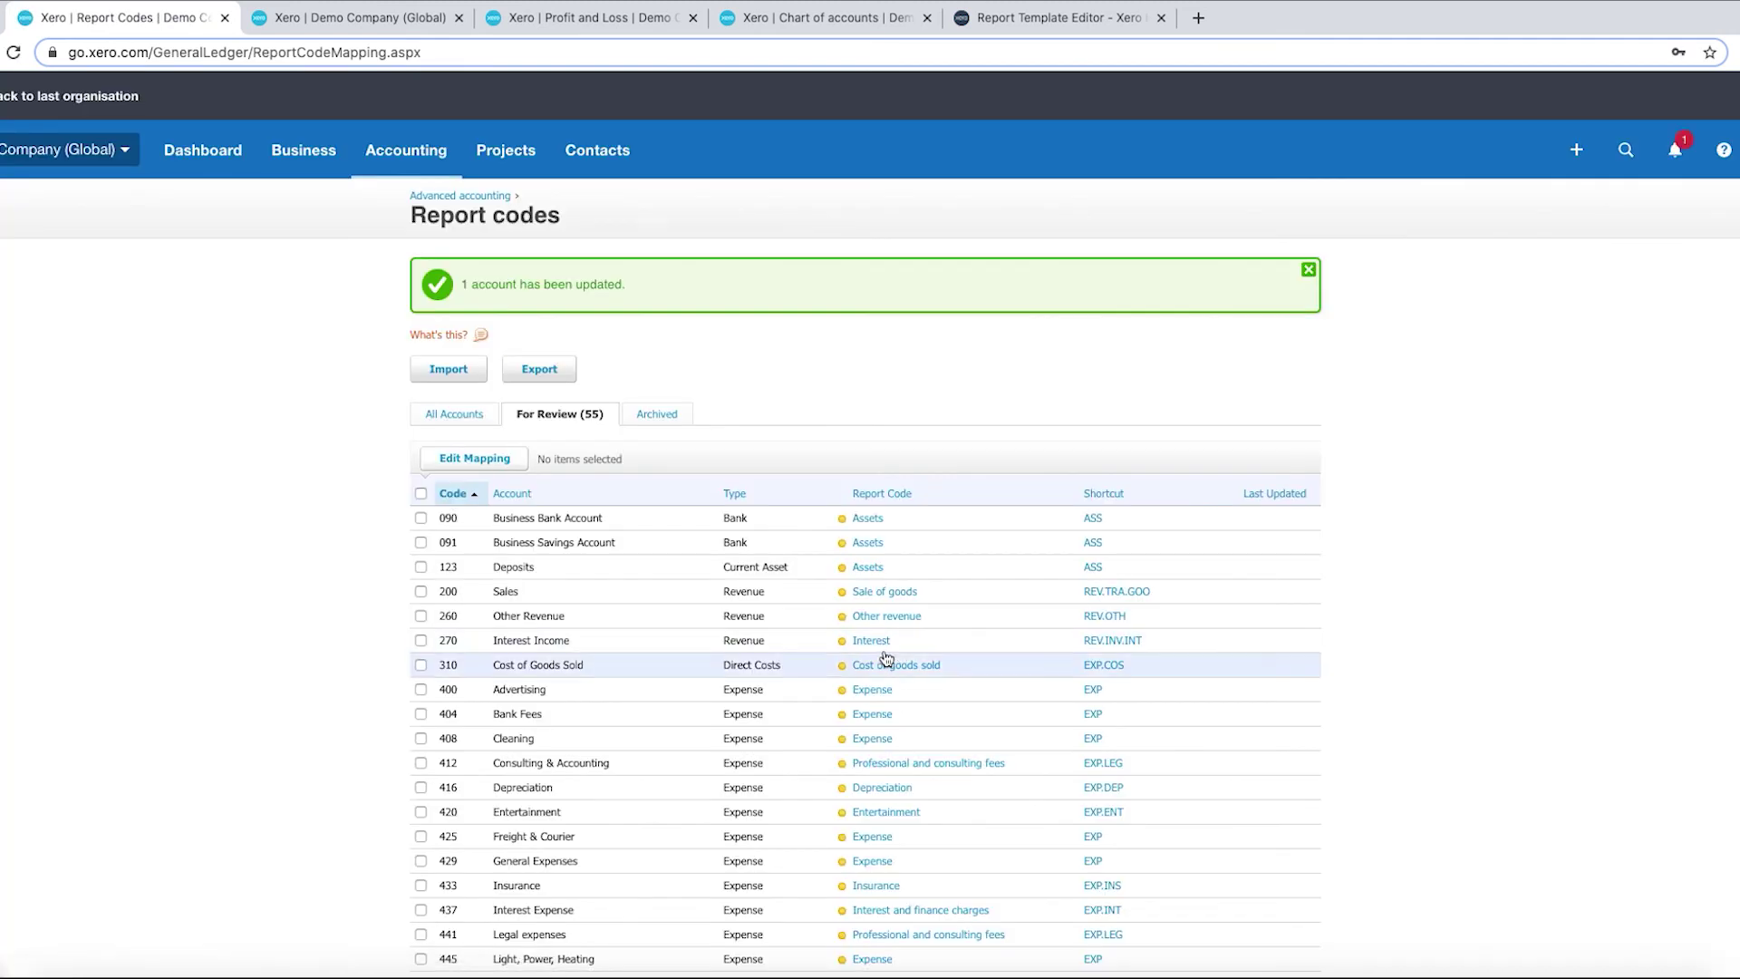
- Reload the Monthly Management Report and verify Purchases under Cost of Sales, Gross Profit YTD 22,197.20
{"action": "left_click", "coordinate": [360, 17]}
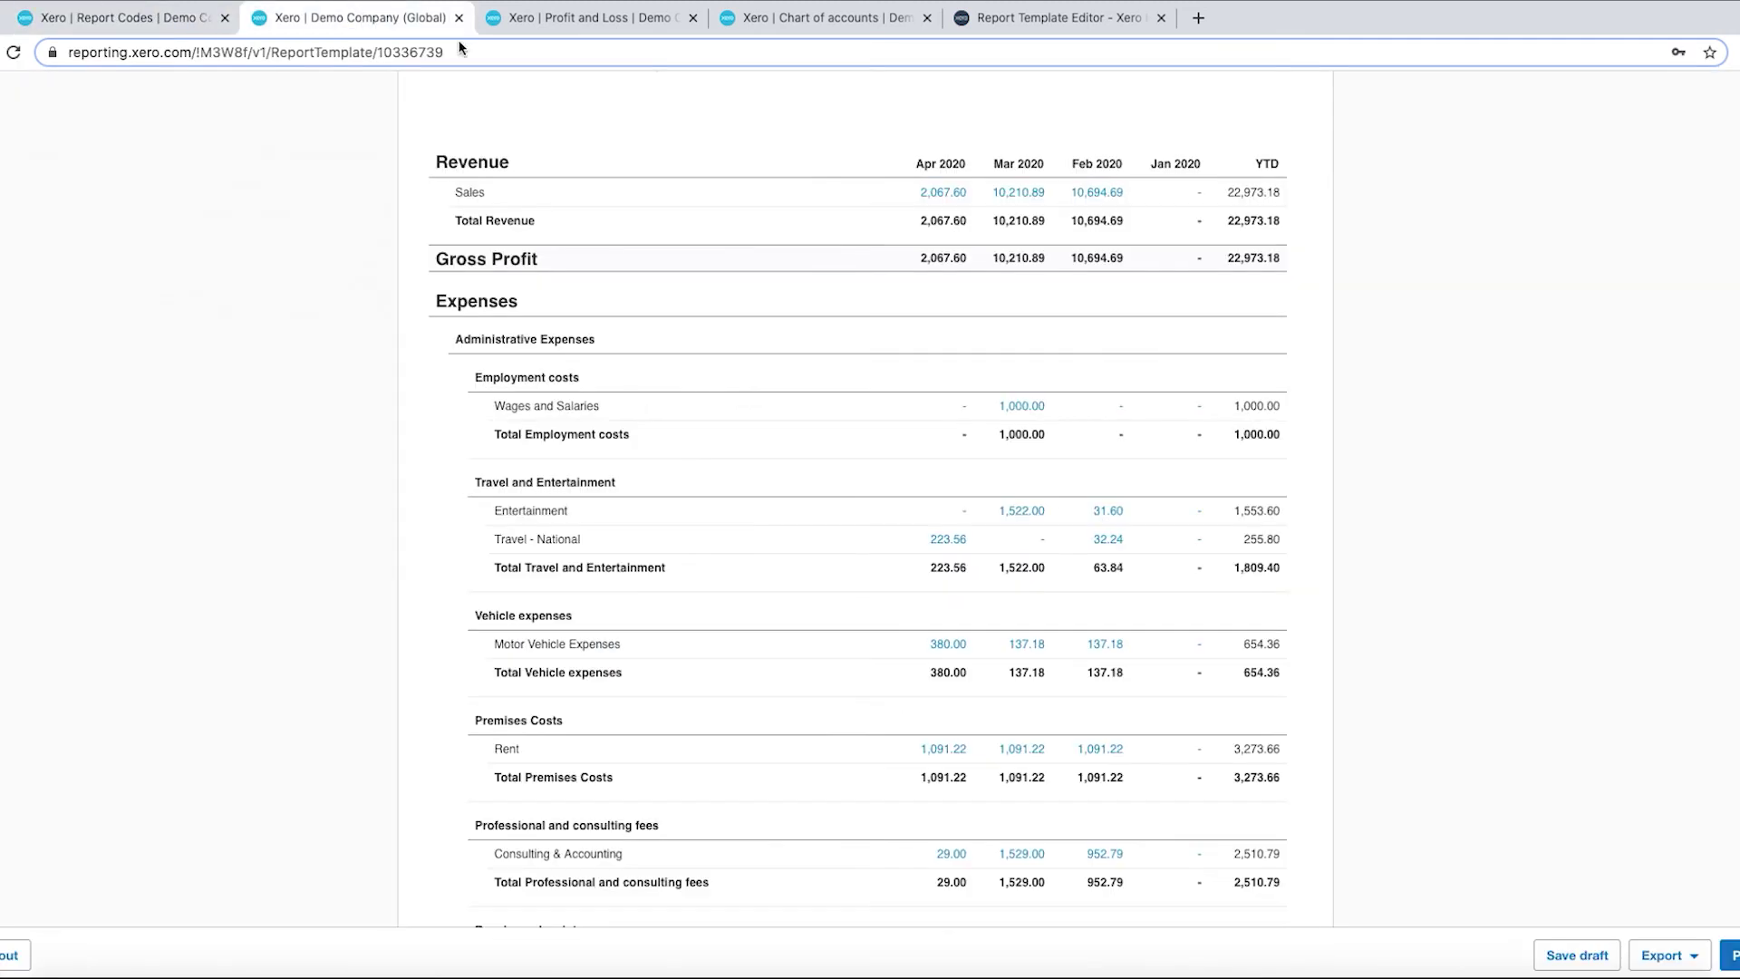
{"action": "scroll", "coordinate": [815, 374], "scroll_direction": "up", "scroll_amount": 5}
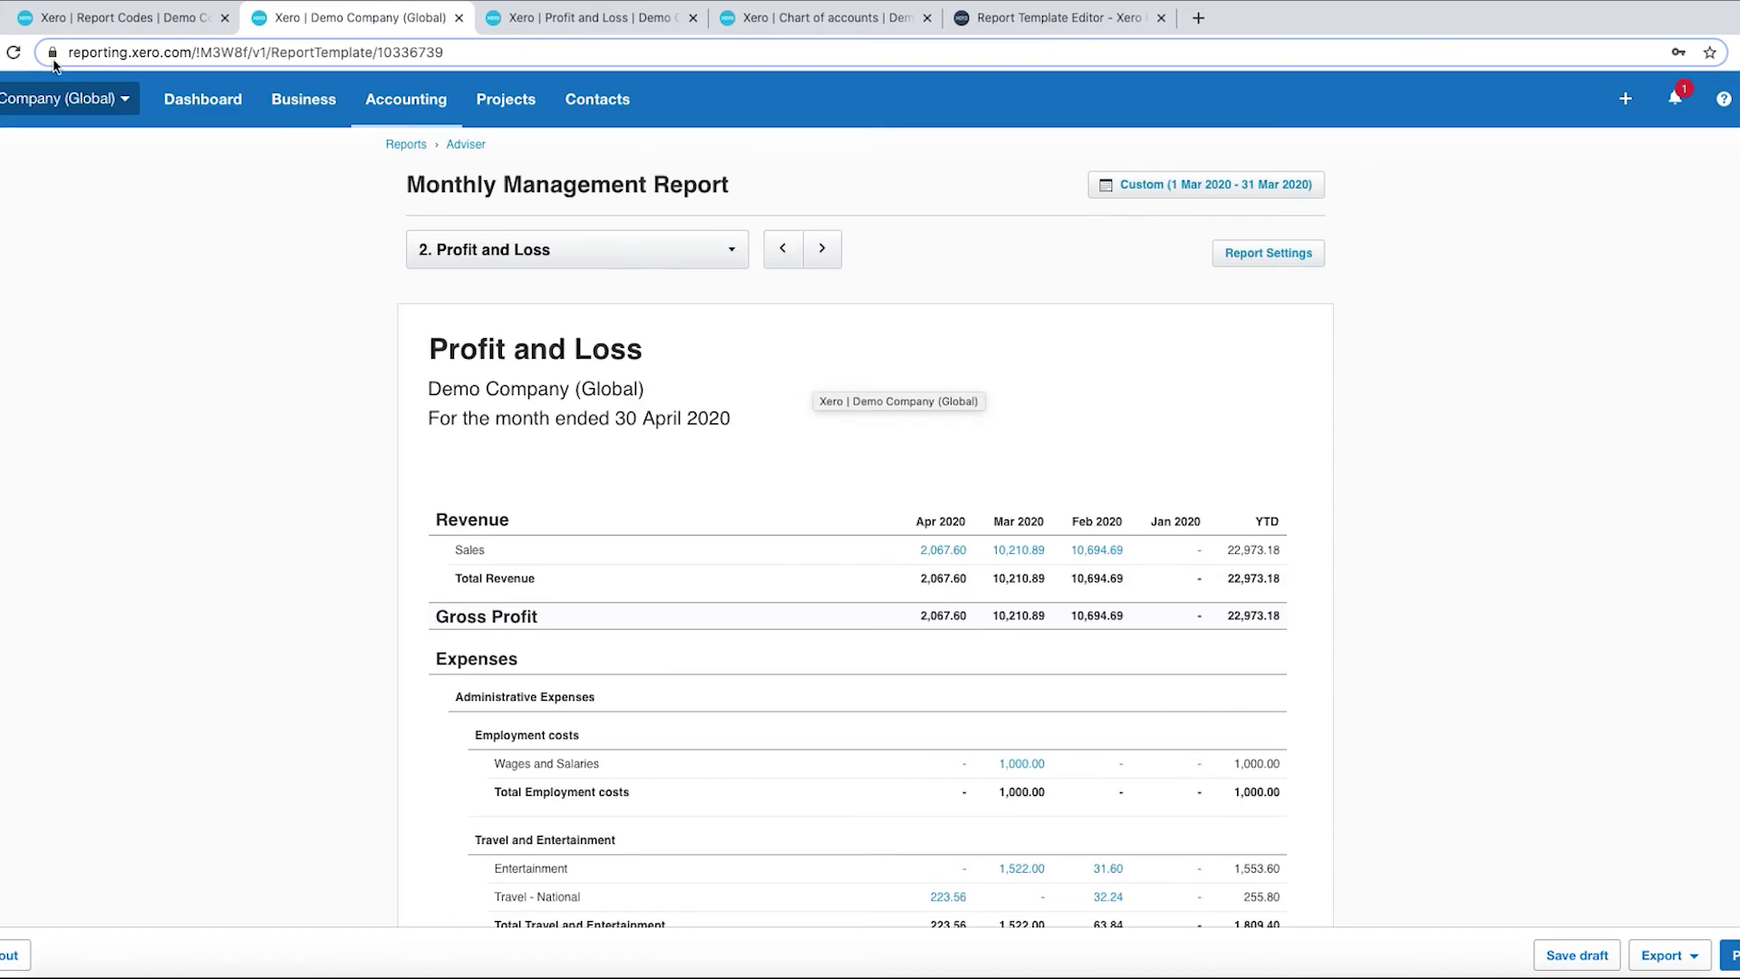
{"action": "left_click", "coordinate": [17, 53]}
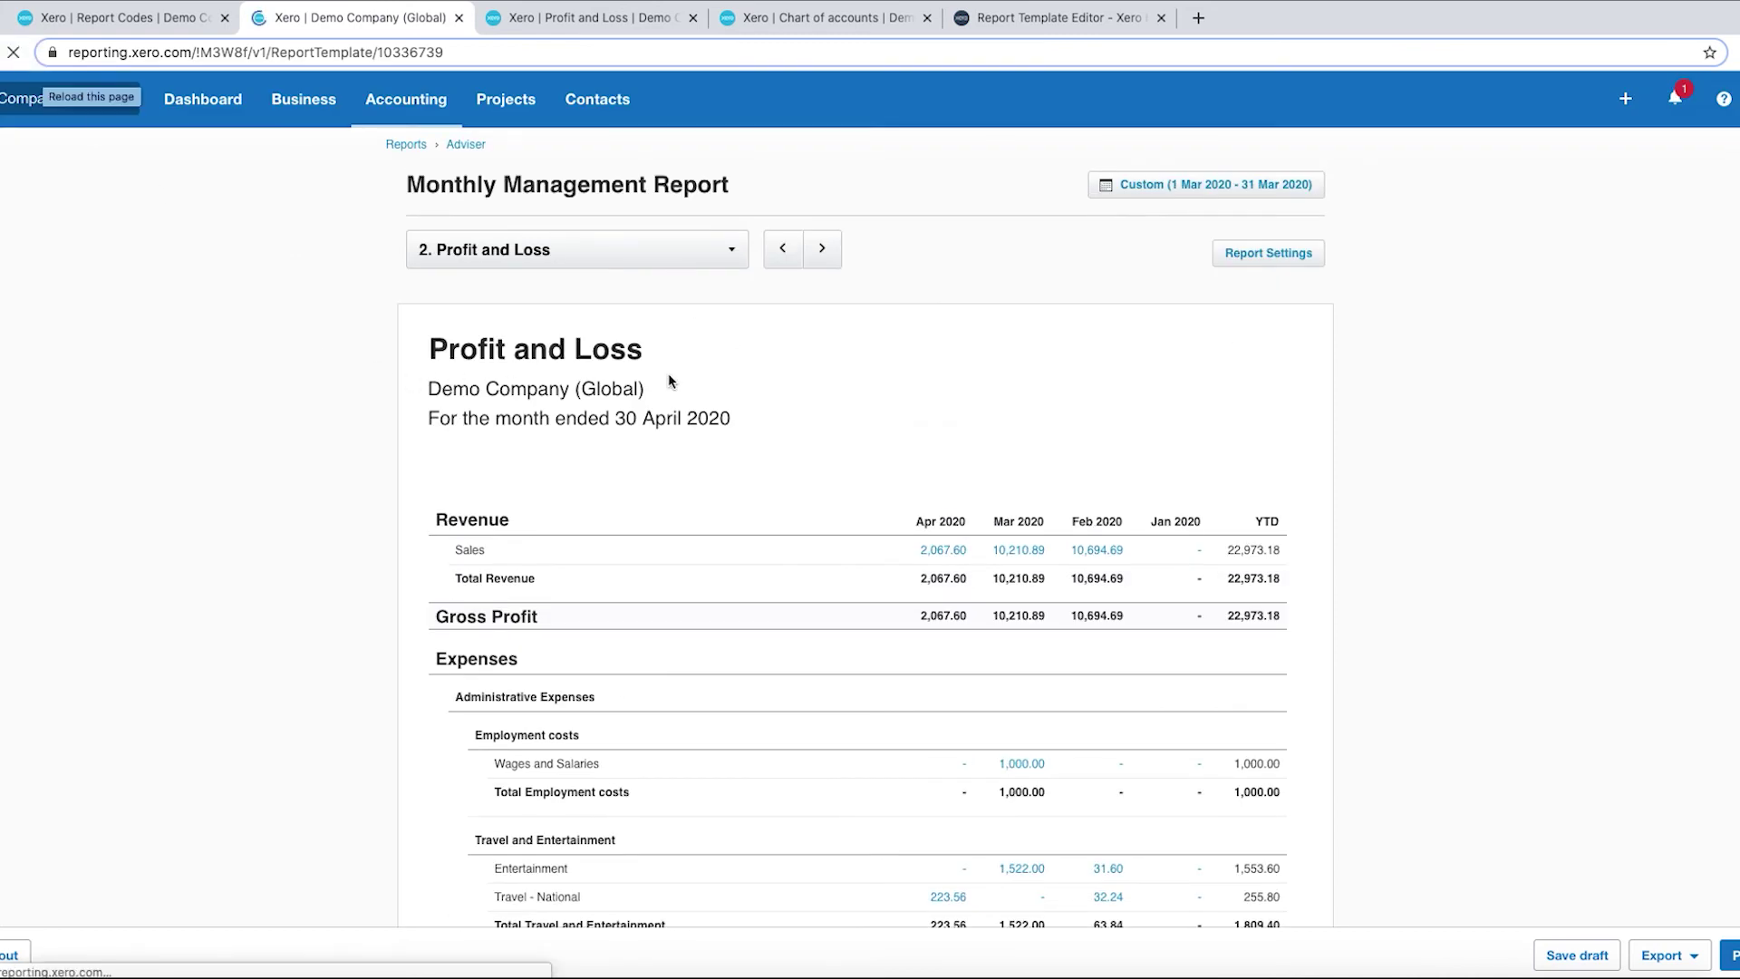
{"action": "scroll", "coordinate": [666, 372], "scroll_direction": "down", "scroll_amount": 2}
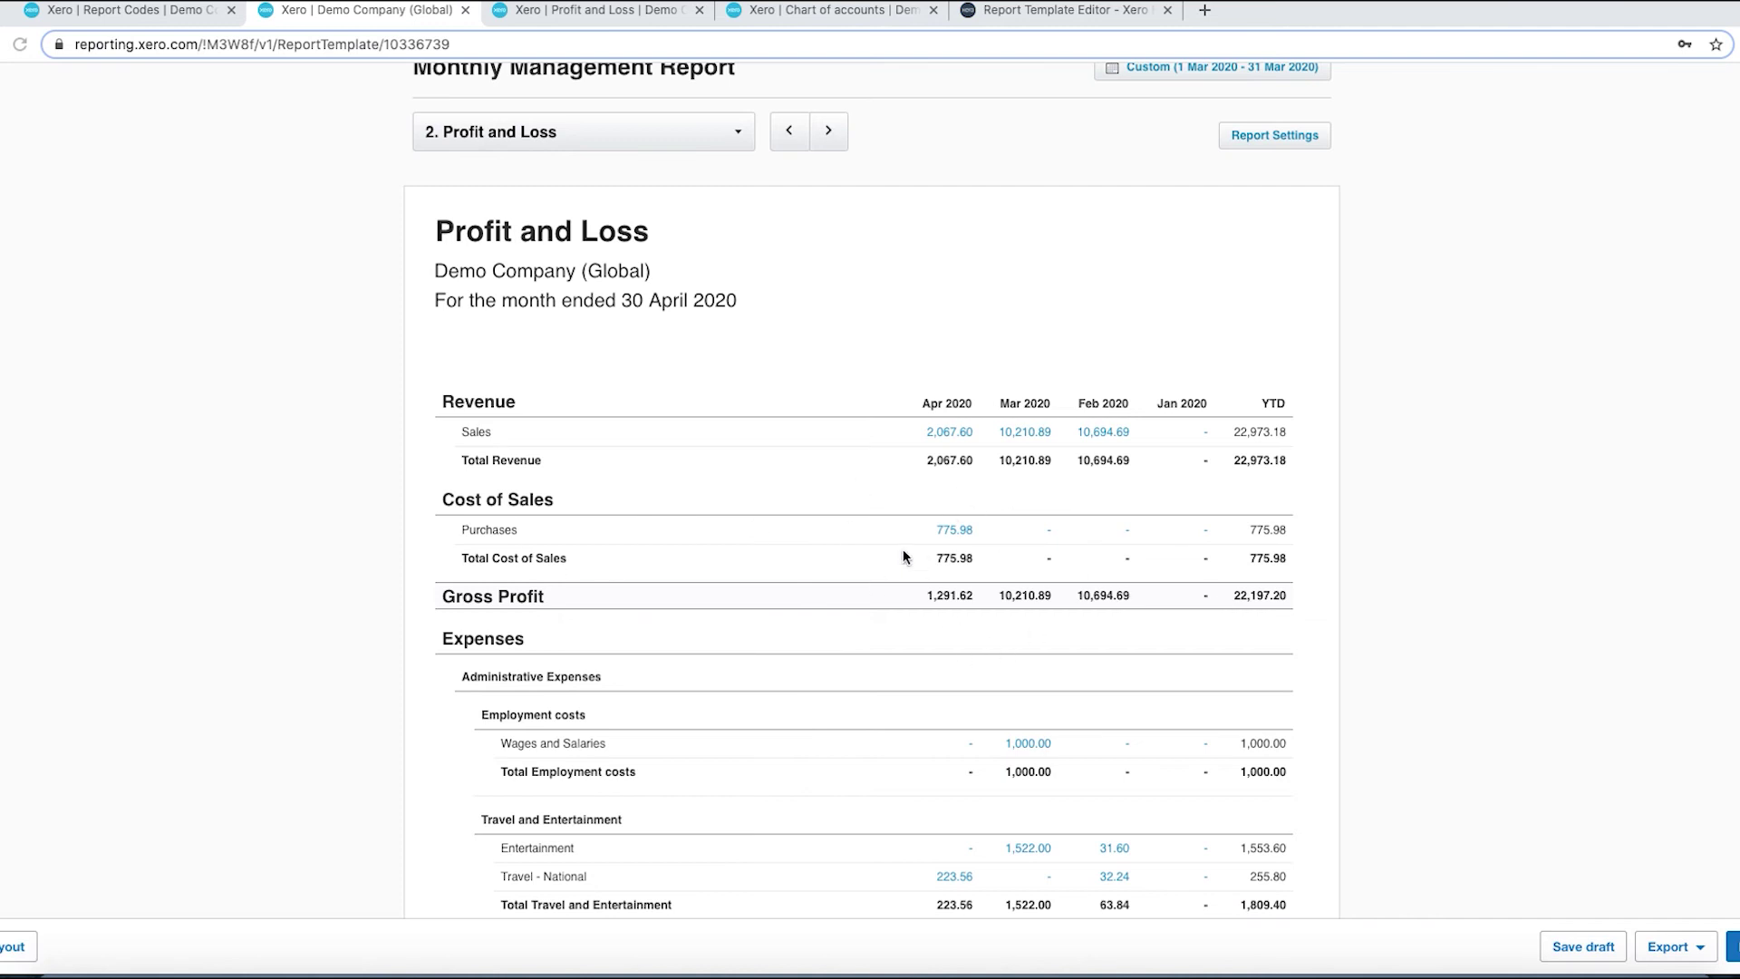
{"action": "scroll", "coordinate": [939, 653], "scroll_direction": "down", "scroll_amount": 5}
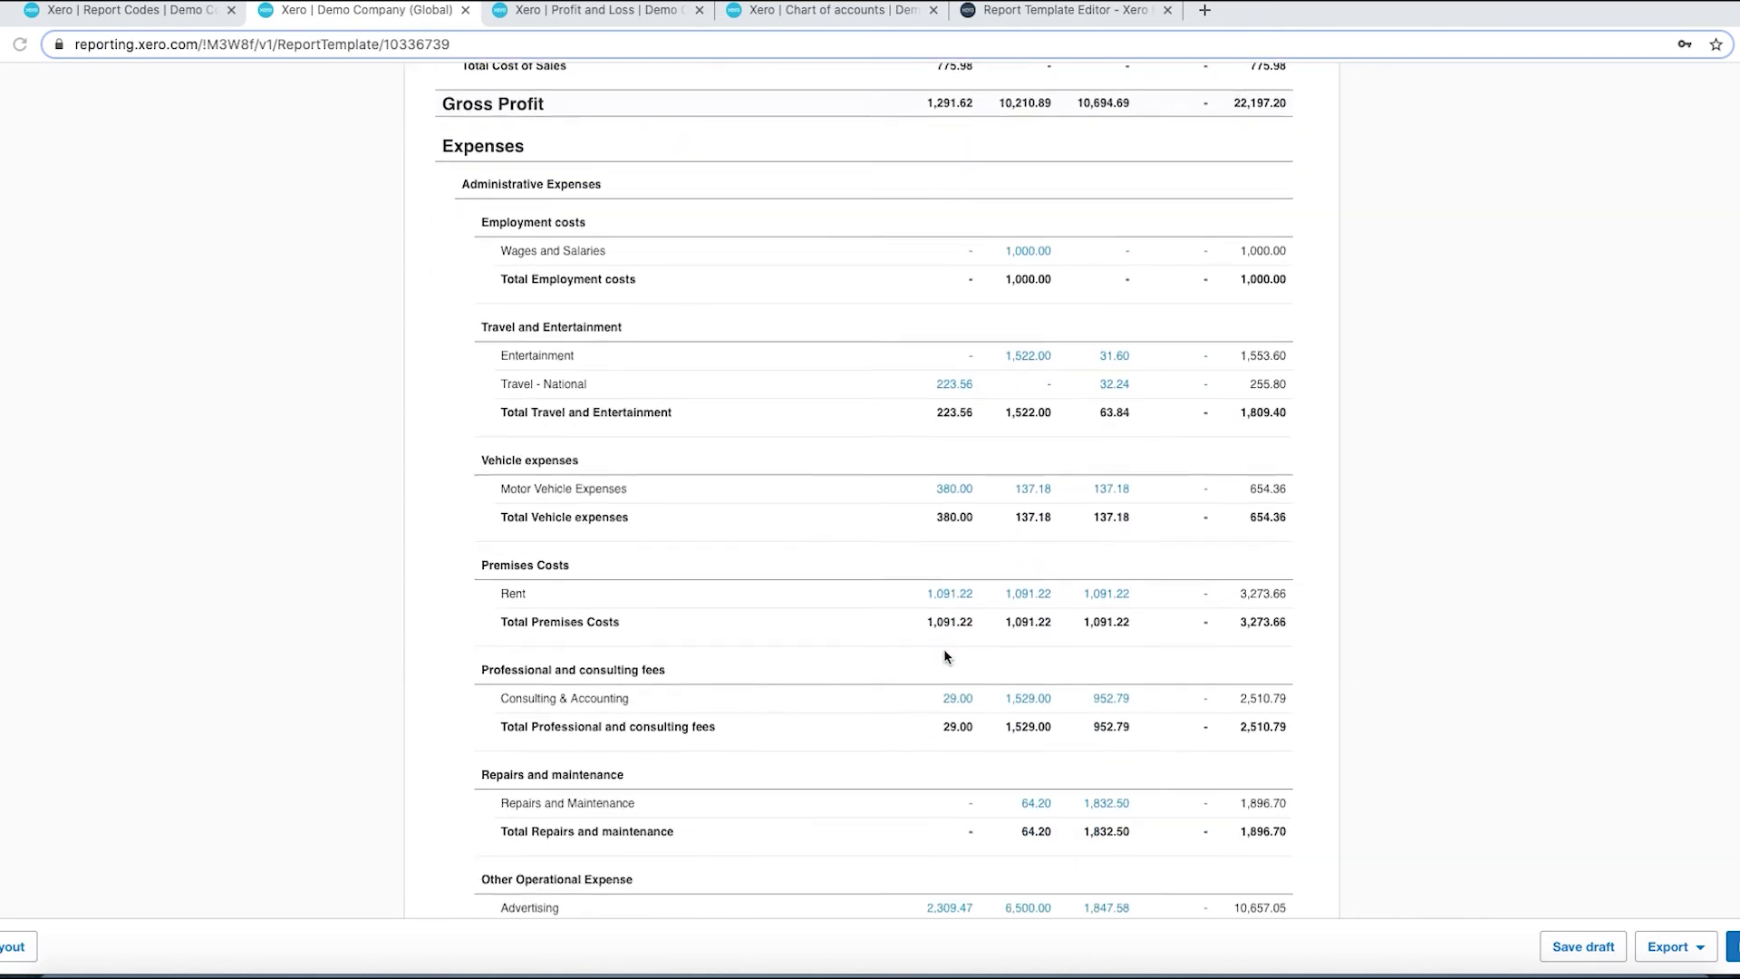
{"action": "scroll", "coordinate": [943, 649], "scroll_direction": "up", "scroll_amount": 3}
{"action": "scroll", "coordinate": [943, 657], "scroll_direction": "up", "scroll_amount": 5}
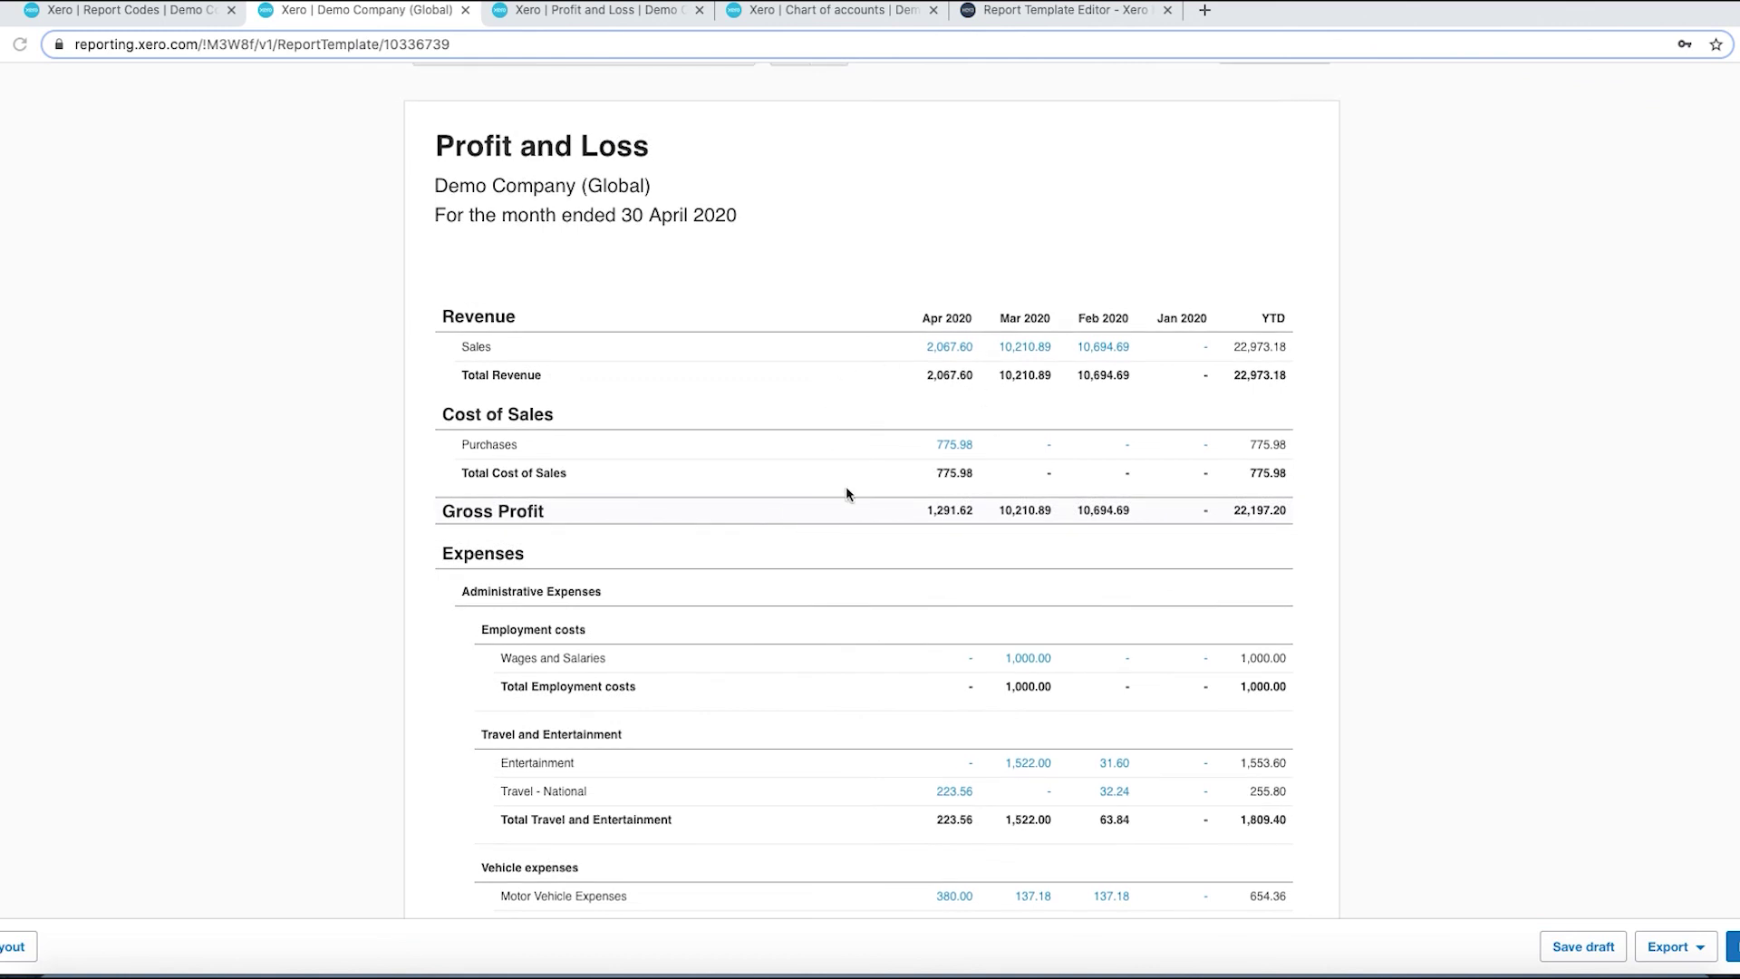
- View the Report codes list showing Purchases (300) now mapped to Cost of goods sold (EXP.COS)
{"action": "left_click", "coordinate": [170, 15]}
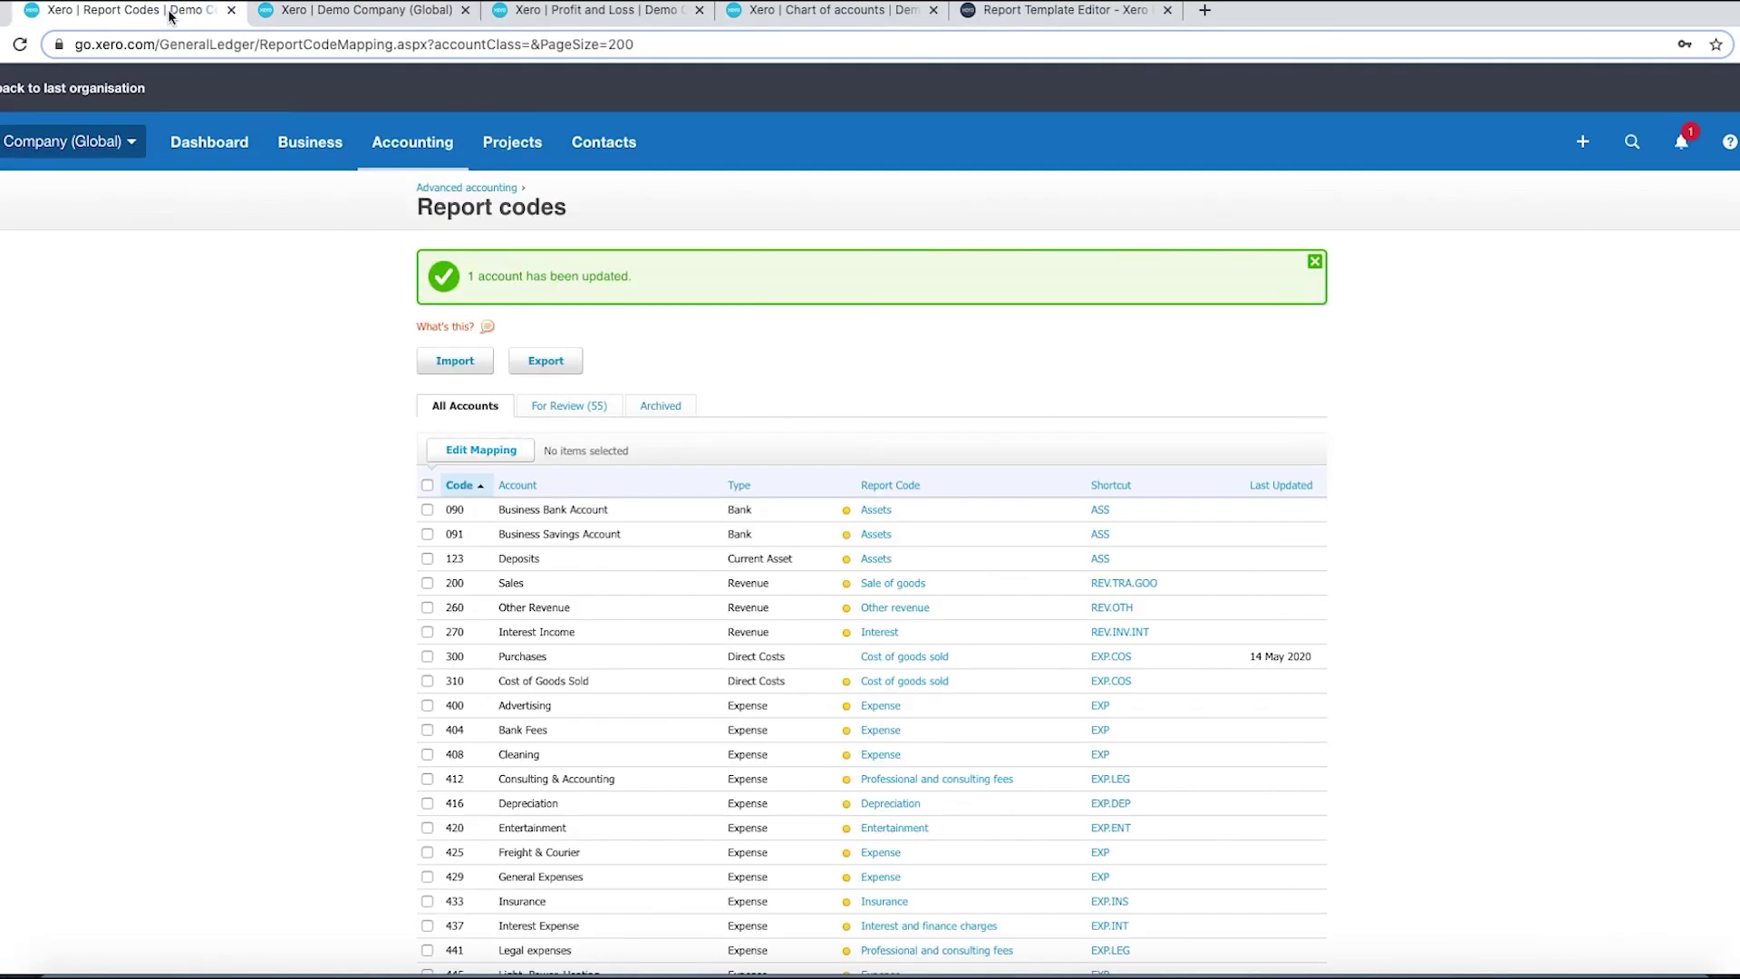
{"action": "scroll", "coordinate": [635, 521], "scroll_direction": "down", "scroll_amount": 1}
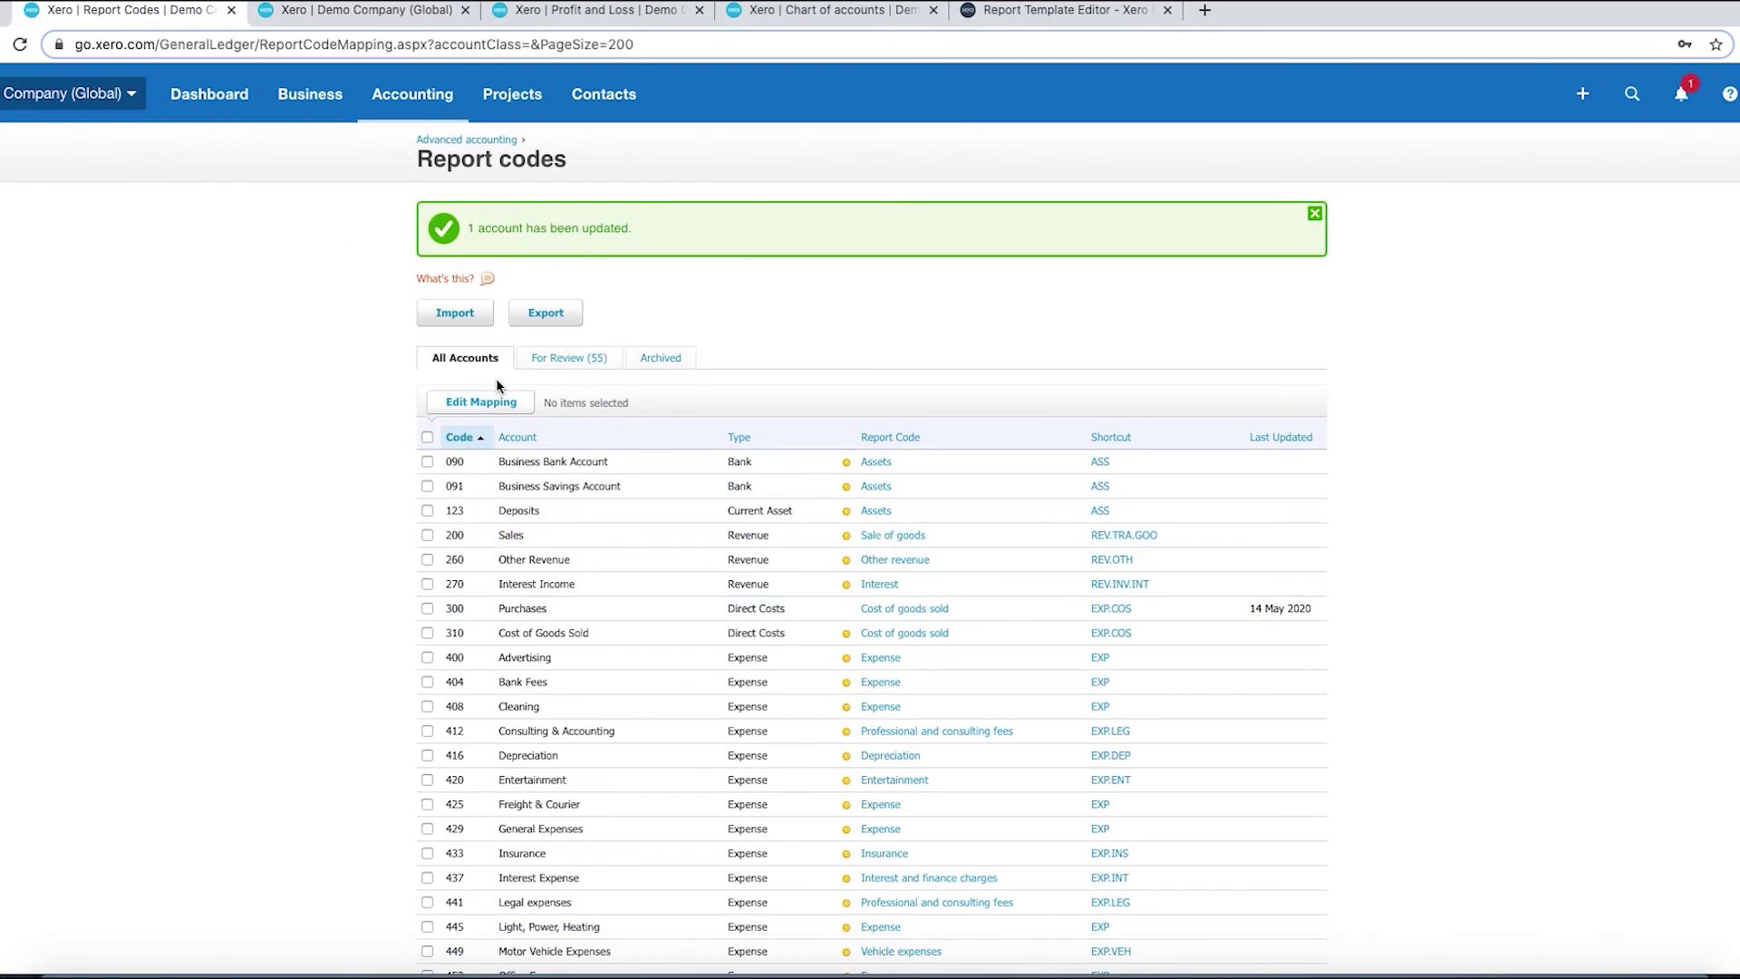